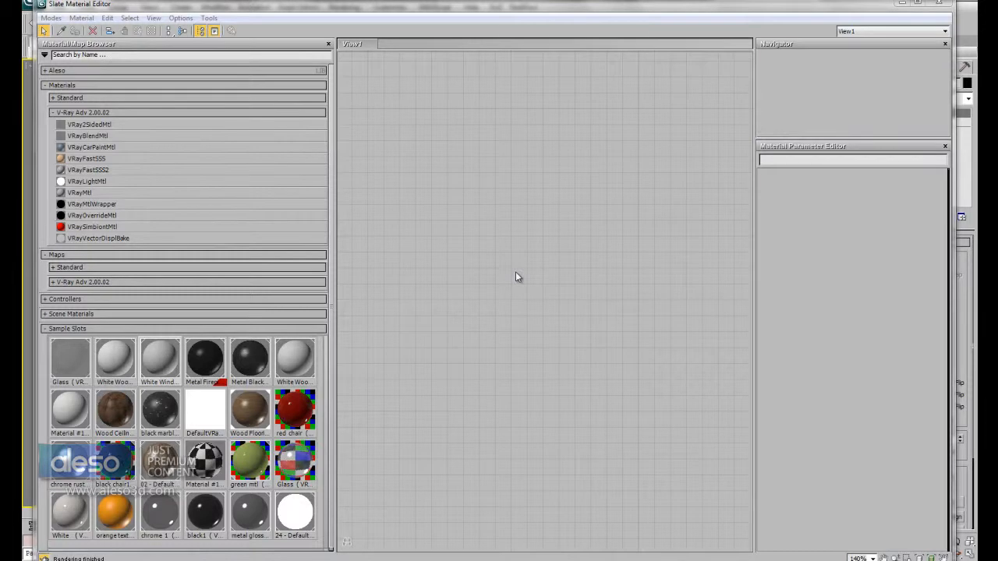
Move the Slate Material Editor window aside to expose the kitchen scene in the viewport.
{"action": "left_click_drag", "start_coordinate": [408, 7], "coordinate": [960, 12]}
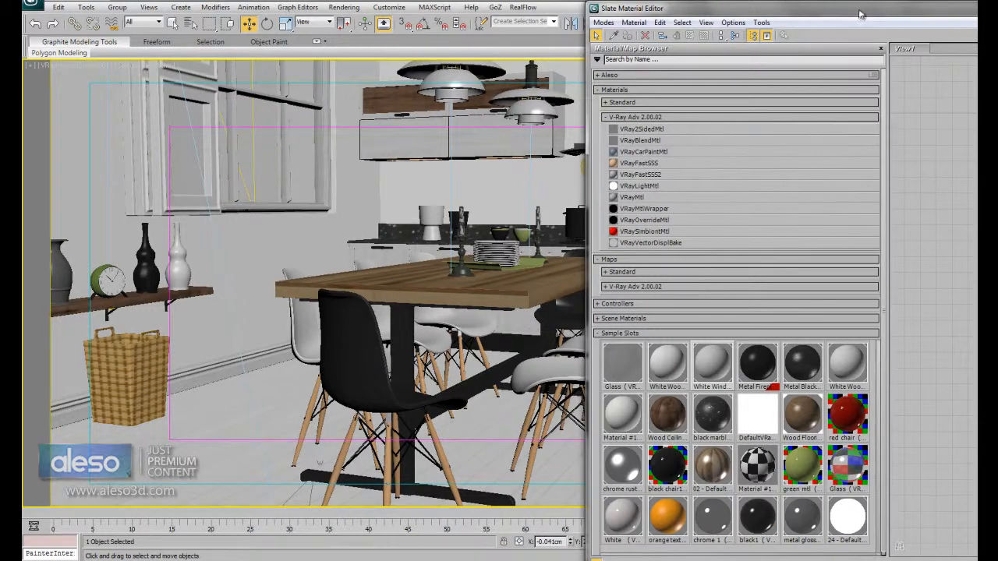
{"action": "left_click_drag", "start_coordinate": [851, 16], "coordinate": [915, 54]}
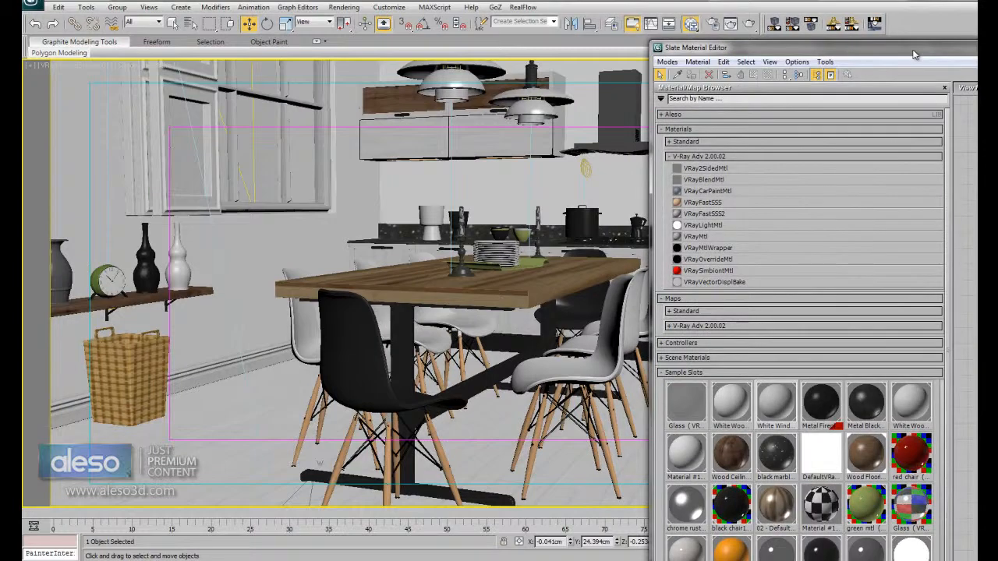
{"action": "left_click_drag", "start_coordinate": [915, 54], "coordinate": [920, 14]}
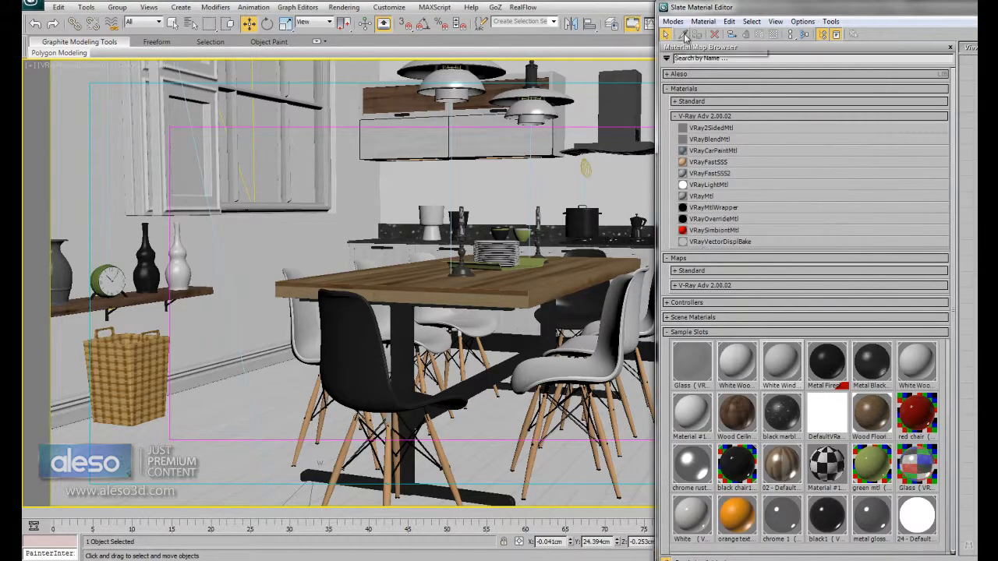
Pick the dark table leg's material from the scene into the node view and bring the editor window back over the viewport.
{"action": "left_click", "coordinate": [685, 37]}
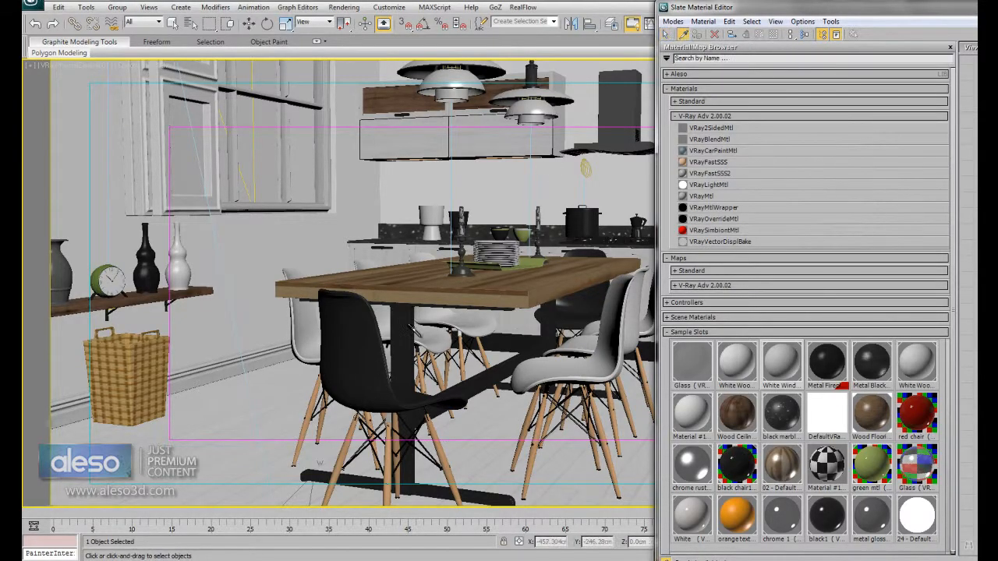
{"action": "left_click", "coordinate": [397, 308]}
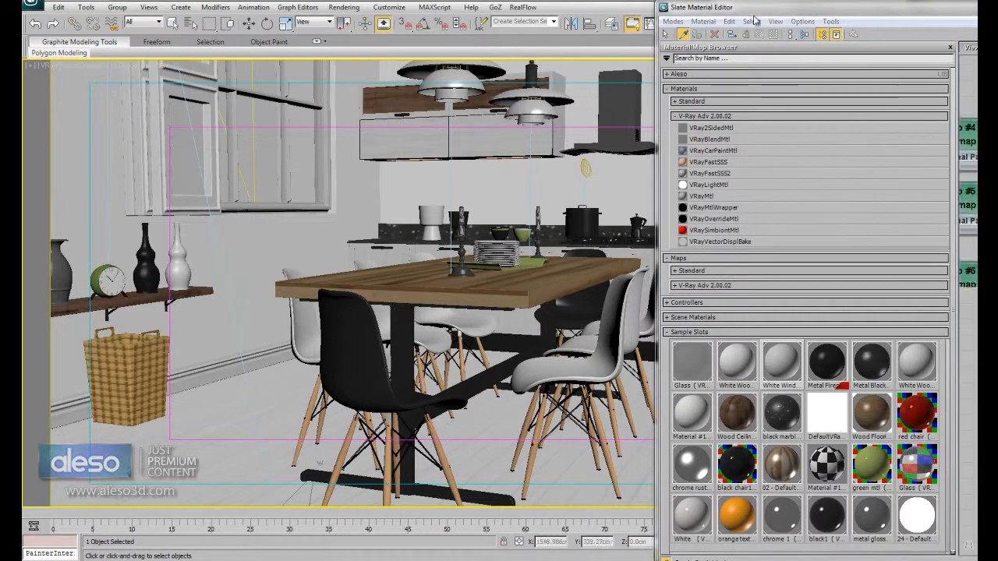
{"action": "left_click_drag", "start_coordinate": [811, 15], "coordinate": [256, 16]}
{"action": "middle_click_drag", "start_coordinate": [550, 227], "coordinate": [640, 238]}
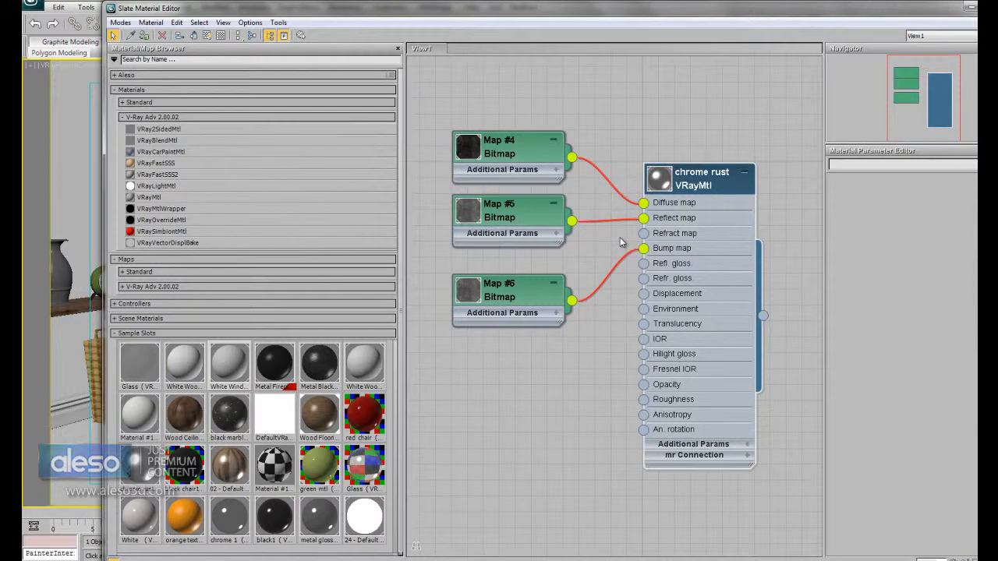
{"action": "left_click", "coordinate": [616, 251]}
{"action": "left_click", "coordinate": [610, 254]}
{"action": "middle_click_drag", "start_coordinate": [612, 117], "coordinate": [609, 163]}
{"action": "scroll", "coordinate": [612, 181], "scroll_direction": "up", "scroll_amount": 3}
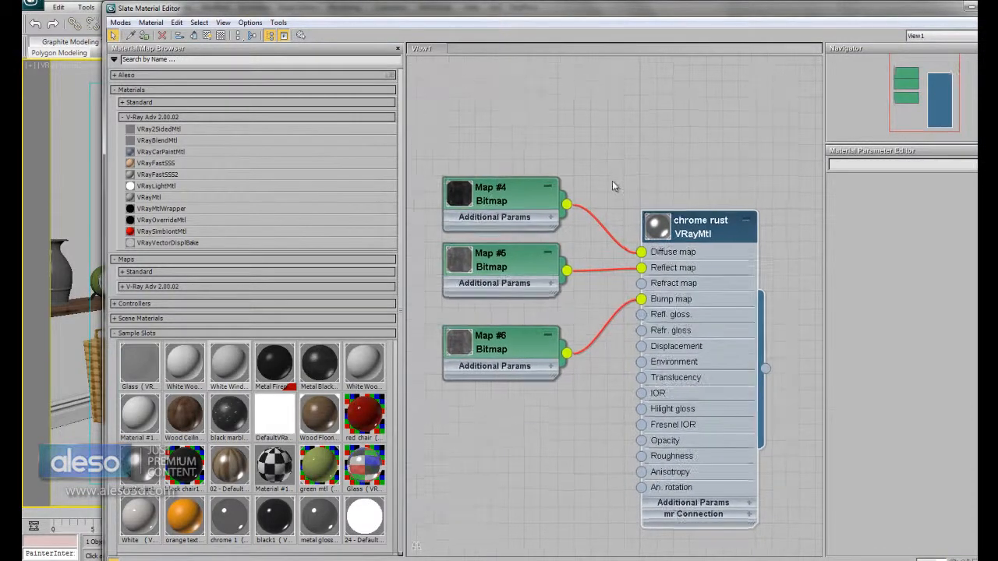
{"action": "middle_click_drag", "start_coordinate": [613, 186], "coordinate": [648, 117]}
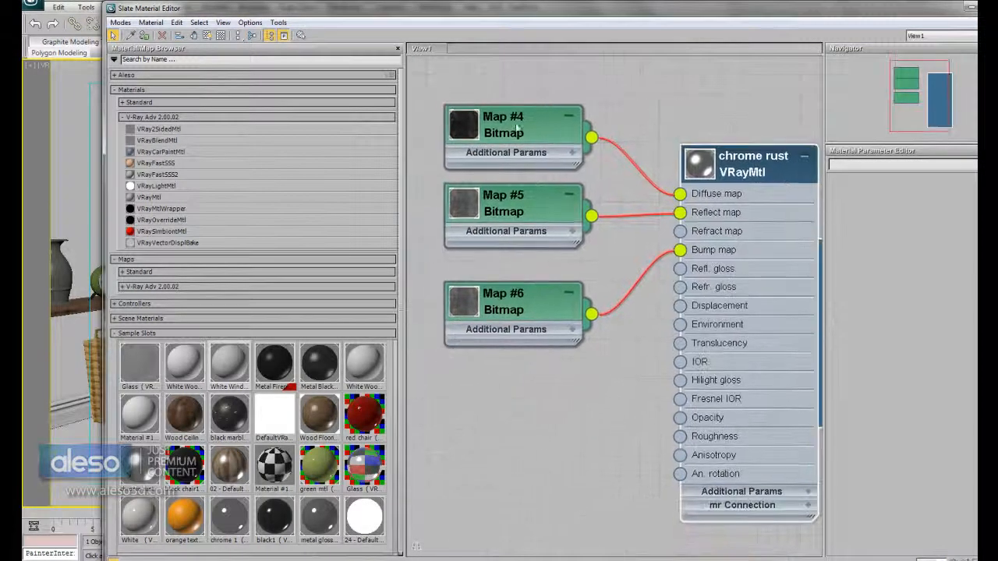
Enlarge the preview of the Map #4 diffuse bitmap and make room between it and the Map #5 node.
{"action": "double_click", "coordinate": [459, 127]}
{"action": "left_click_drag", "start_coordinate": [506, 223], "coordinate": [507, 105]}
{"action": "middle_click_drag", "start_coordinate": [567, 228], "coordinate": [554, 269]}
{"action": "left_click_drag", "start_coordinate": [460, 255], "coordinate": [461, 294]}
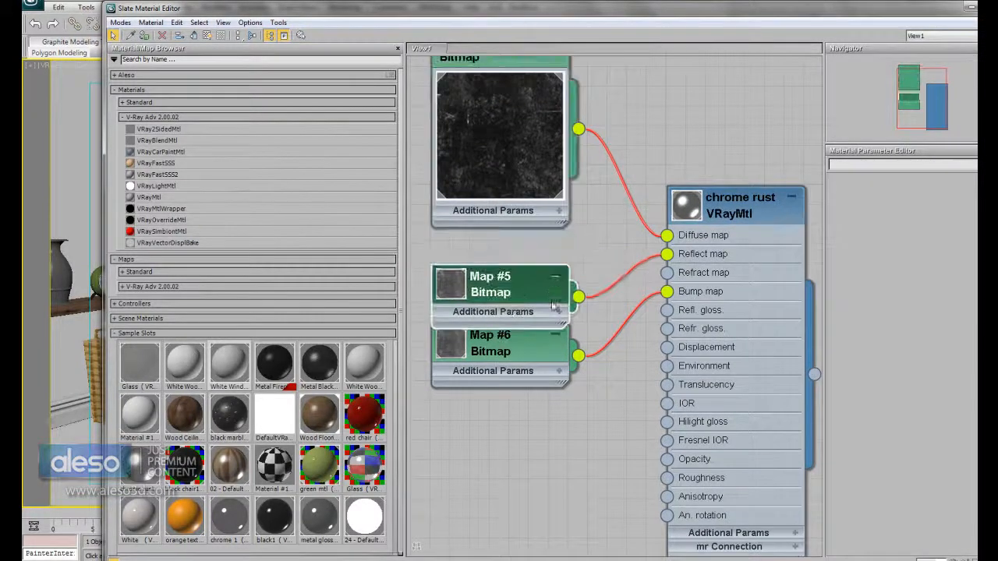
Move the Map #6 bump bitmap node further below Map #5 and enlarge its preview.
{"action": "middle_click_drag", "start_coordinate": [552, 303], "coordinate": [596, 191]}
{"action": "left_click", "coordinate": [495, 238]}
{"action": "left_click_drag", "start_coordinate": [495, 237], "coordinate": [496, 410]}
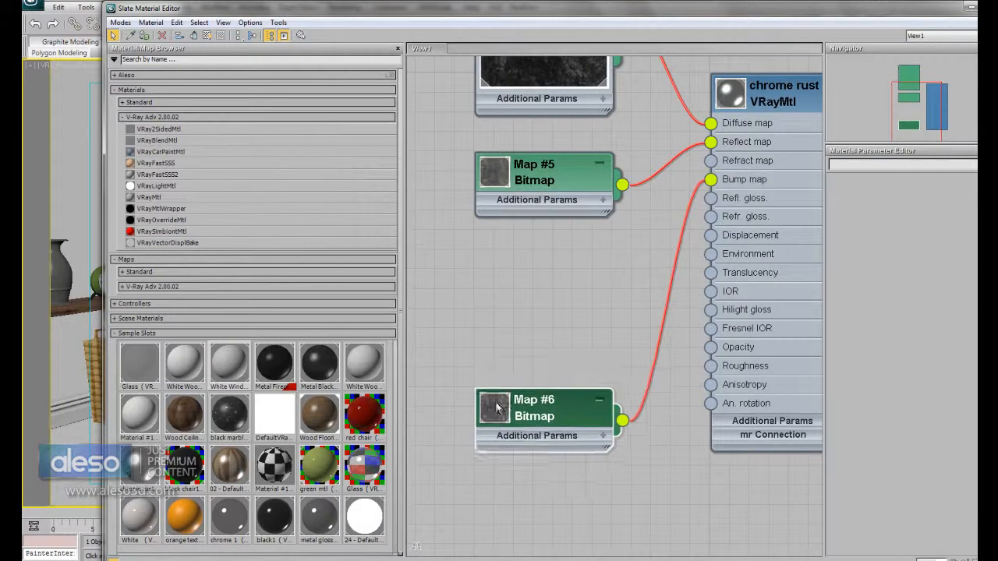
{"action": "double_click", "coordinate": [496, 407]}
{"action": "left_click_drag", "start_coordinate": [525, 450], "coordinate": [505, 351]}
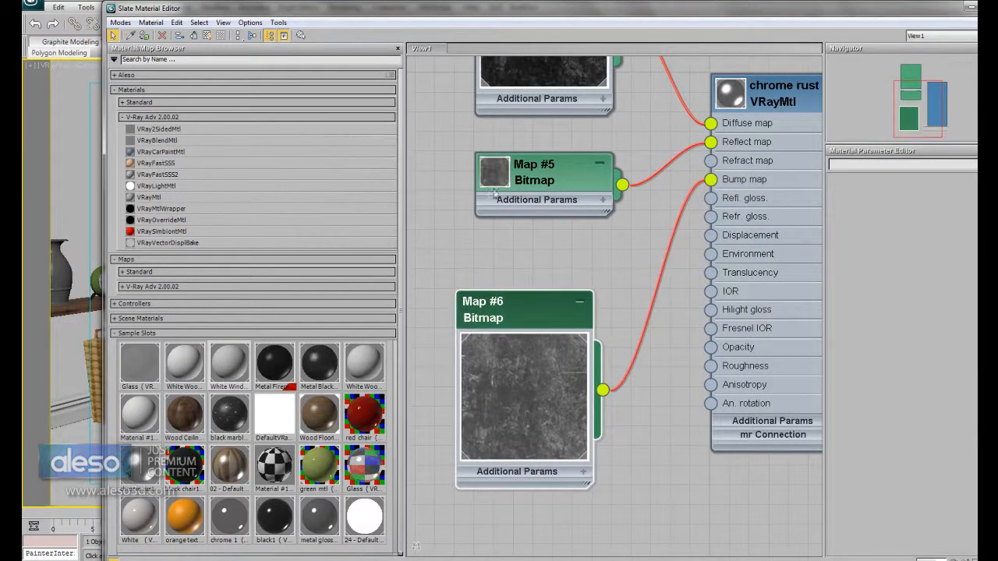
Enlarge the Map #5 reflect bitmap's preview and line up all three bitmap nodes in one column.
{"action": "double_click", "coordinate": [495, 173]}
{"action": "left_click_drag", "start_coordinate": [515, 242], "coordinate": [496, 181]}
{"action": "left_click_drag", "start_coordinate": [494, 301], "coordinate": [544, 426]}
{"action": "left_click_drag", "start_coordinate": [516, 226], "coordinate": [557, 266]}
{"action": "scroll", "coordinate": [591, 282], "scroll_direction": "down", "scroll_amount": 1}
{"action": "scroll", "coordinate": [591, 282], "scroll_direction": "down", "scroll_amount": 4}
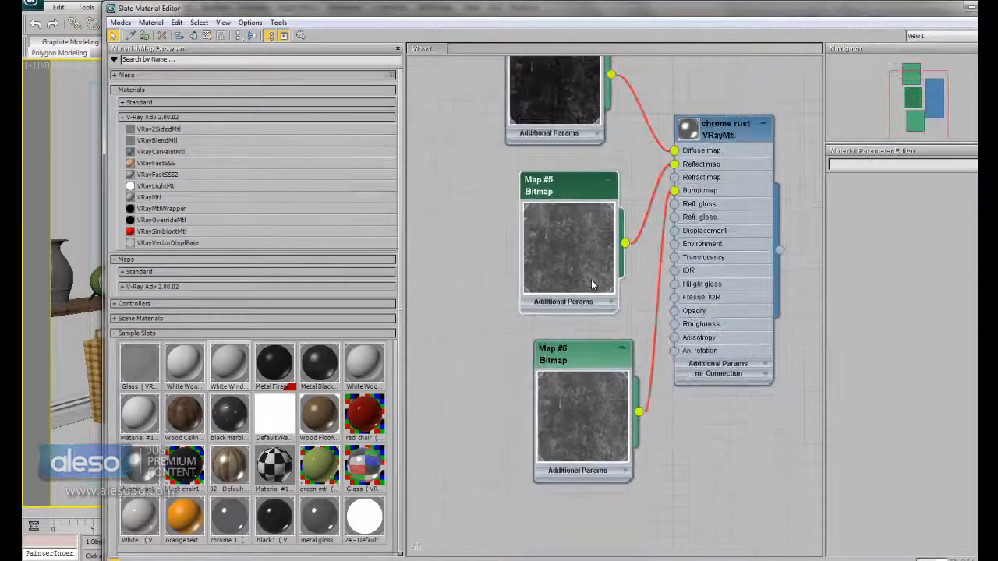
{"action": "middle_click_drag", "start_coordinate": [591, 282], "coordinate": [600, 317]}
{"action": "left_click_drag", "start_coordinate": [594, 289], "coordinate": [581, 290]}
{"action": "left_click_drag", "start_coordinate": [584, 436], "coordinate": [559, 435]}
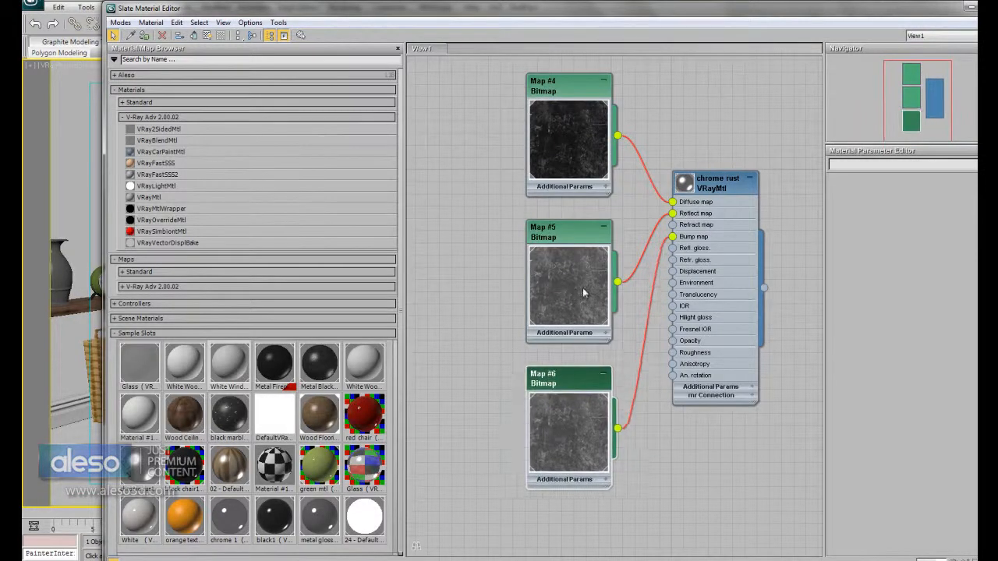
Examine the diffuse, reflect and bump bitmap previews of the chrome rust material up close.
{"action": "middle_click_drag", "start_coordinate": [611, 181], "coordinate": [616, 283]}
{"action": "scroll", "coordinate": [616, 283], "scroll_direction": "up", "scroll_amount": 5}
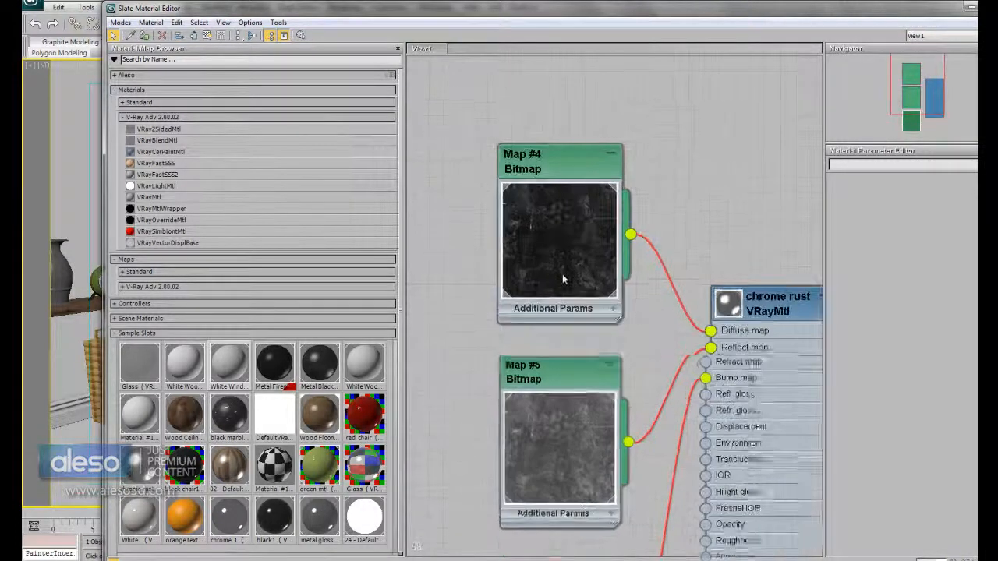
{"action": "scroll", "coordinate": [594, 292], "scroll_direction": "down", "scroll_amount": 3}
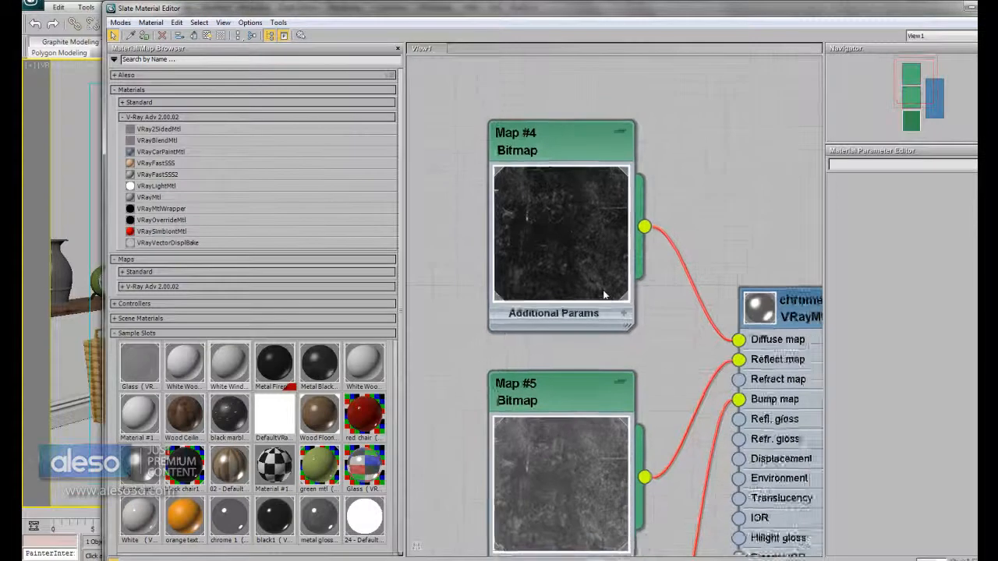
{"action": "middle_click_drag", "start_coordinate": [664, 442], "coordinate": [555, 189]}
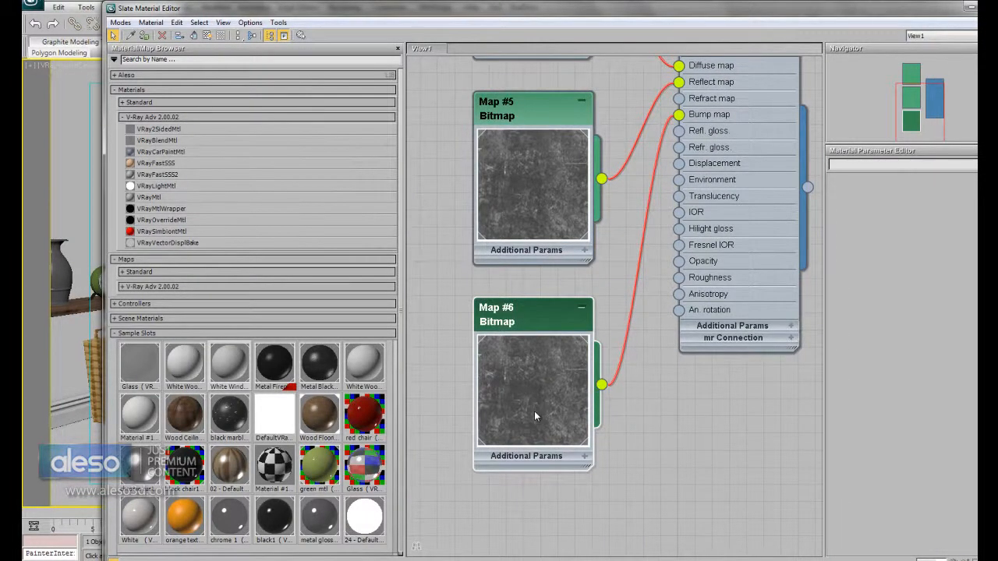
{"action": "middle_click_drag", "start_coordinate": [602, 145], "coordinate": [548, 261]}
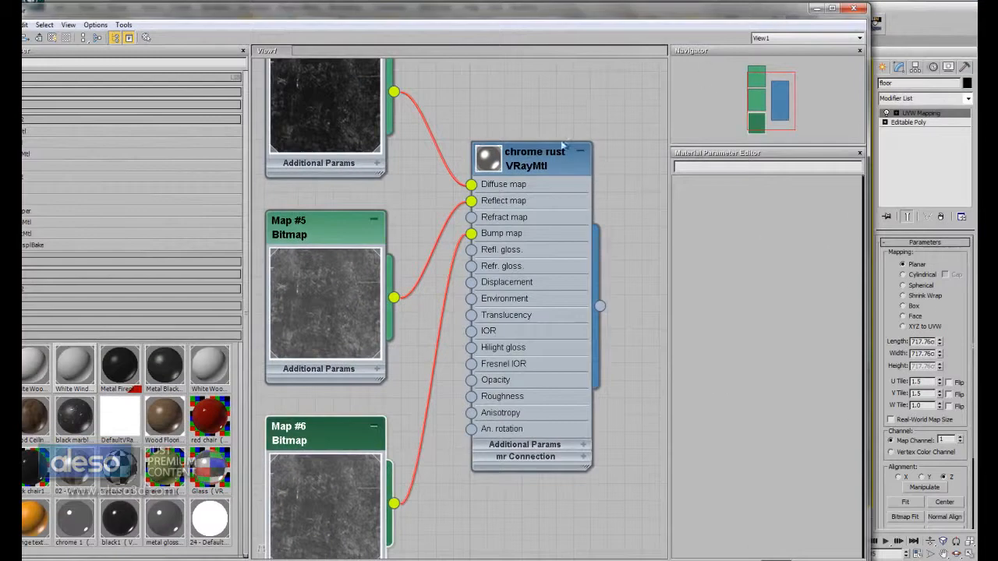
Open the chrome rust material's parameters and review its basic settings and diffuse map amount.
{"action": "double_click", "coordinate": [561, 144]}
{"action": "scroll", "coordinate": [778, 324], "scroll_direction": "down", "scroll_amount": 5}
{"action": "scroll", "coordinate": [778, 324], "scroll_direction": "up", "scroll_amount": 5}
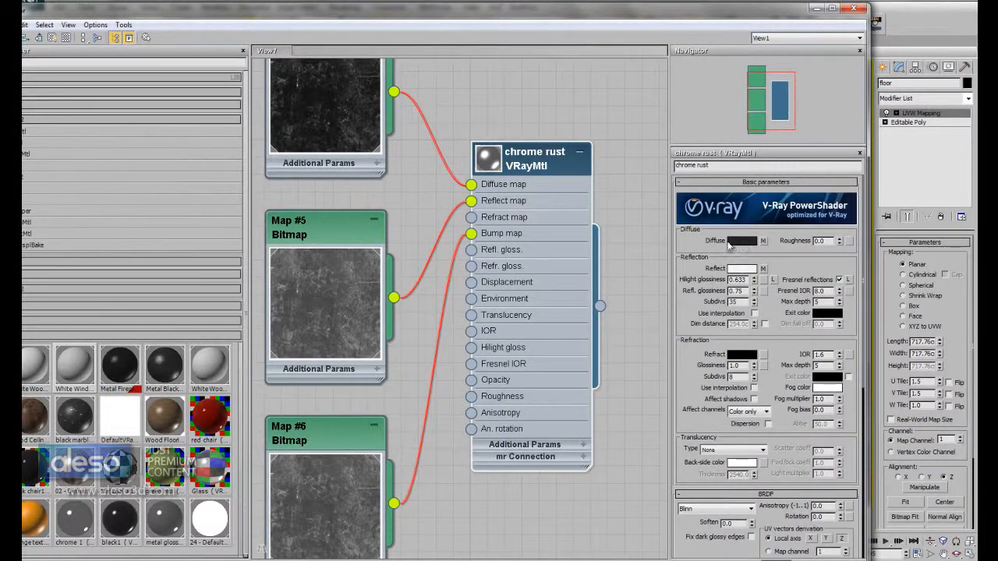
{"action": "scroll", "coordinate": [790, 455], "scroll_direction": "down", "scroll_amount": 1}
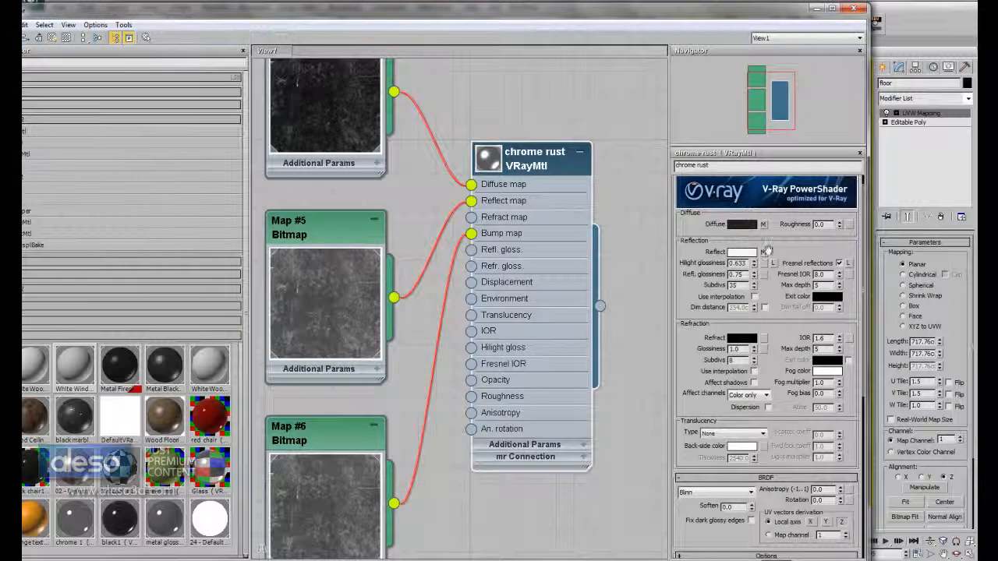
{"action": "scroll", "coordinate": [795, 457], "scroll_direction": "down", "scroll_amount": 5}
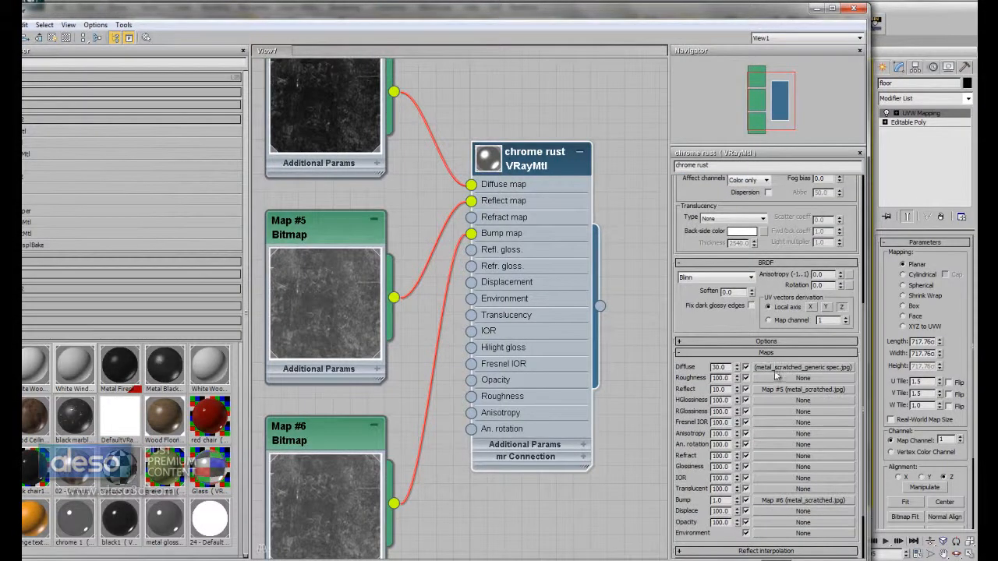
{"action": "left_click_drag", "start_coordinate": [727, 367], "coordinate": [701, 367]}
{"action": "left_click_drag", "start_coordinate": [783, 205], "coordinate": [790, 351]}
{"action": "left_click_drag", "start_coordinate": [781, 261], "coordinate": [771, 148]}
{"action": "left_click_drag", "start_coordinate": [787, 218], "coordinate": [790, 408]}
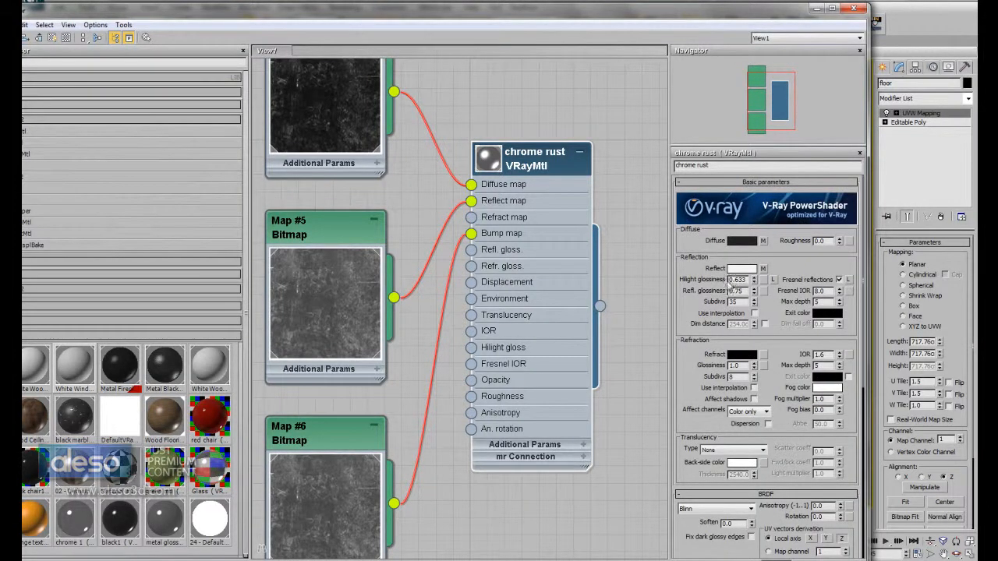
Inspect the chrome rust material's highlight glossiness, Fresnel IOR and reflect map amount.
{"action": "double_click", "coordinate": [736, 280]}
{"action": "double_click", "coordinate": [820, 290]}
{"action": "left_click_drag", "start_coordinate": [802, 352], "coordinate": [772, 217]}
{"action": "left_click_drag", "start_coordinate": [768, 308], "coordinate": [777, 179]}
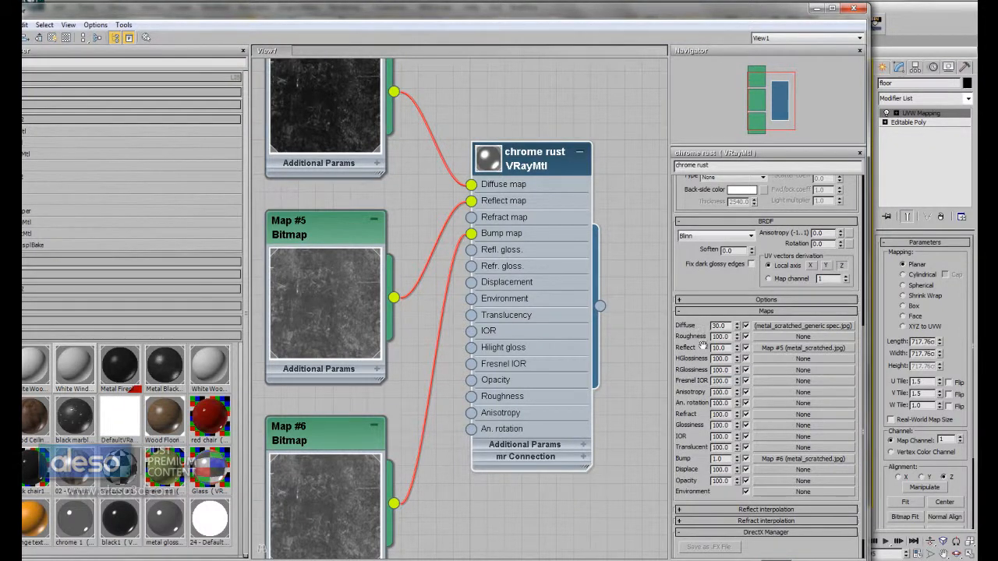
{"action": "double_click", "coordinate": [719, 348]}
Delete the chrome rust material and its three bitmap nodes from the node view.
{"action": "middle_click_drag", "start_coordinate": [368, 260], "coordinate": [458, 277]}
{"action": "left_click_drag", "start_coordinate": [483, 12], "coordinate": [482, 37]}
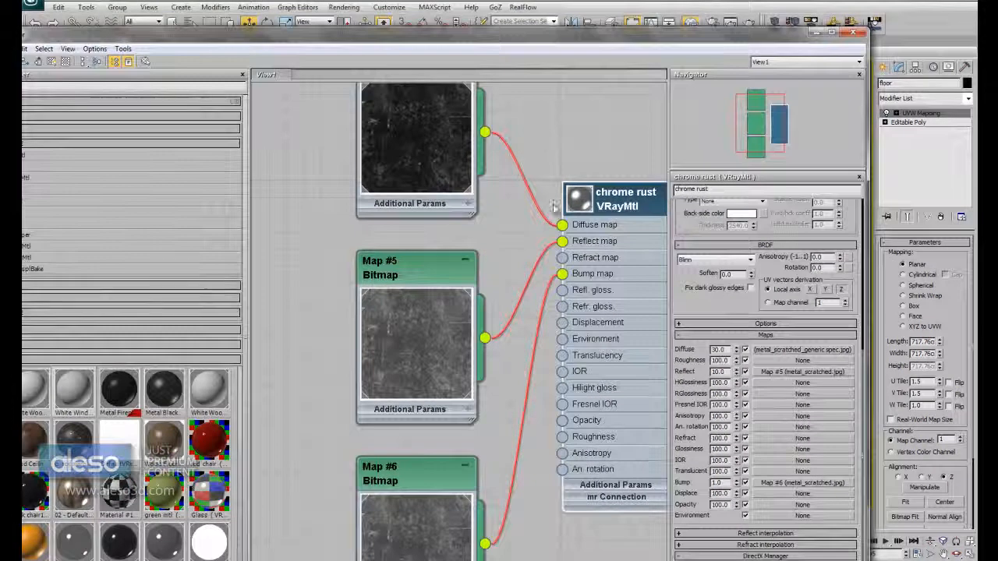
{"action": "scroll", "coordinate": [555, 206], "scroll_direction": "down", "scroll_amount": 5}
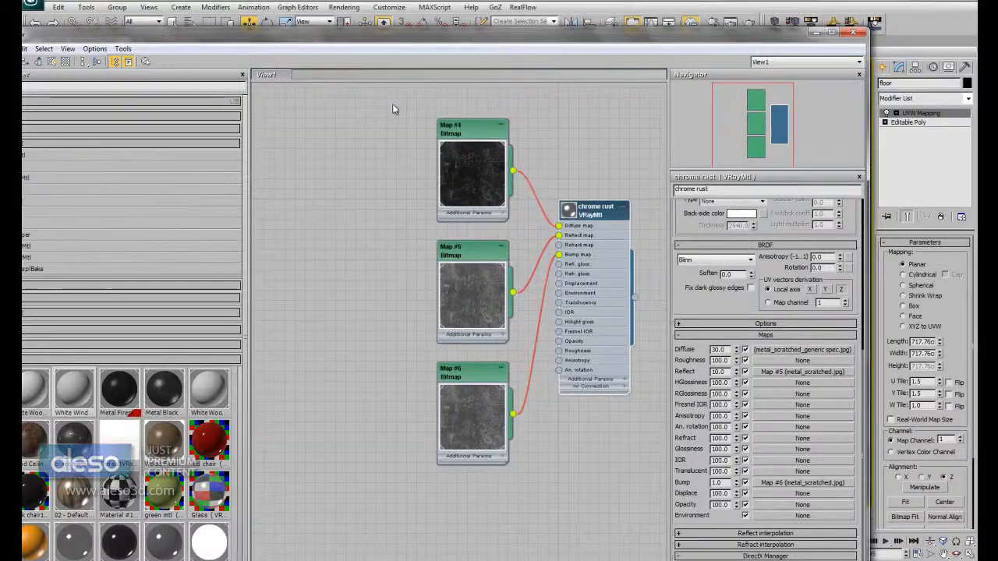
{"action": "left_click_drag", "start_coordinate": [391, 105], "coordinate": [588, 470]}
{"action": "key", "text": "Delete"}
Load the wood flooring sample material into the node view and show enlarged previews of its three stacked bitmap nodes.
{"action": "mouse_move", "coordinate": [680, 560]}
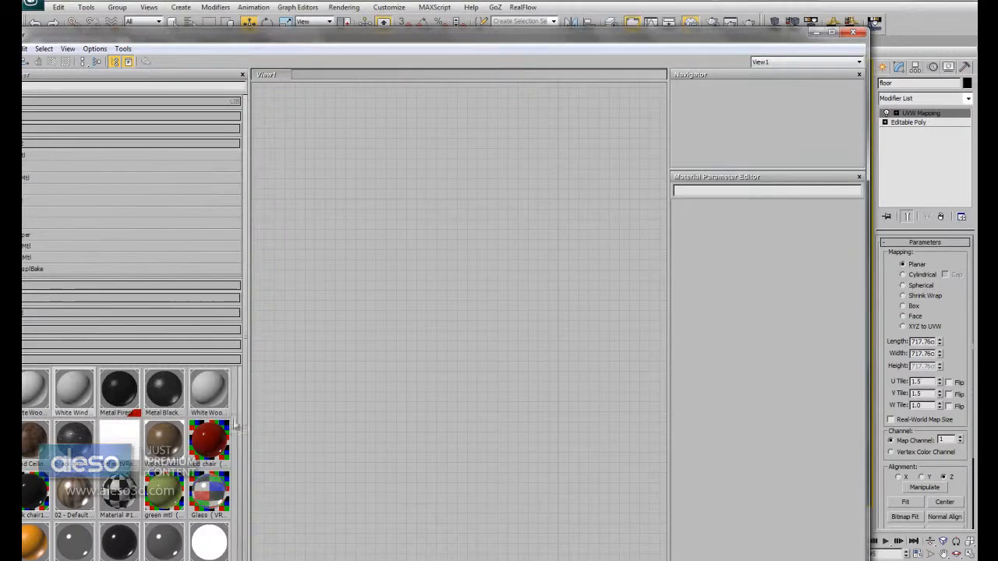
{"action": "double_click", "coordinate": [172, 443]}
{"action": "middle_click_drag", "start_coordinate": [419, 283], "coordinate": [492, 317]}
{"action": "double_click", "coordinate": [382, 255]}
{"action": "left_click_drag", "start_coordinate": [392, 280], "coordinate": [398, 150]}
{"action": "double_click", "coordinate": [382, 299]}
{"action": "left_click_drag", "start_coordinate": [388, 315], "coordinate": [391, 258]}
{"action": "double_click", "coordinate": [388, 345]}
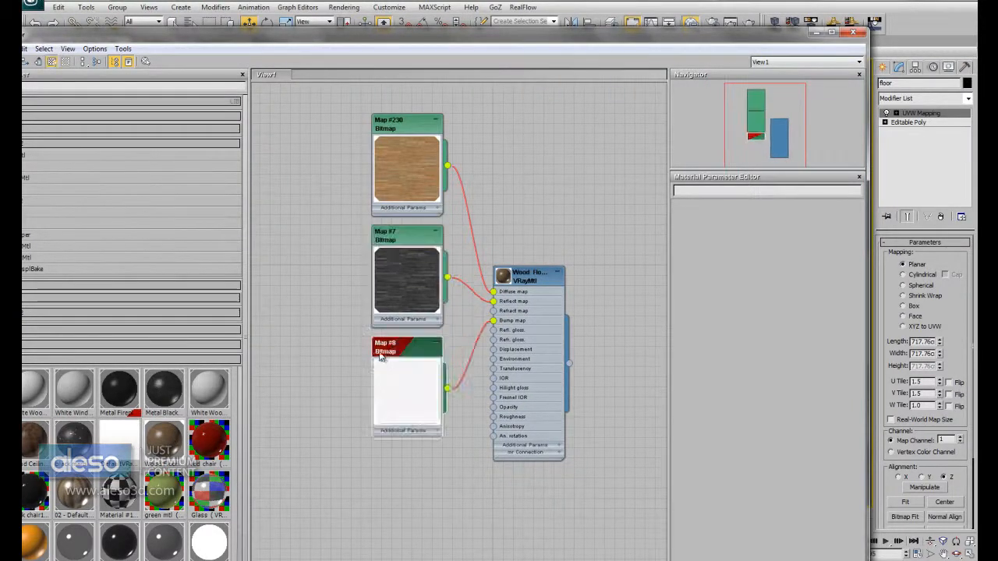
Enlarge the Wood Flooring 003 material's preview sphere and place the node beside its bitmap nodes.
{"action": "double_click", "coordinate": [507, 277]}
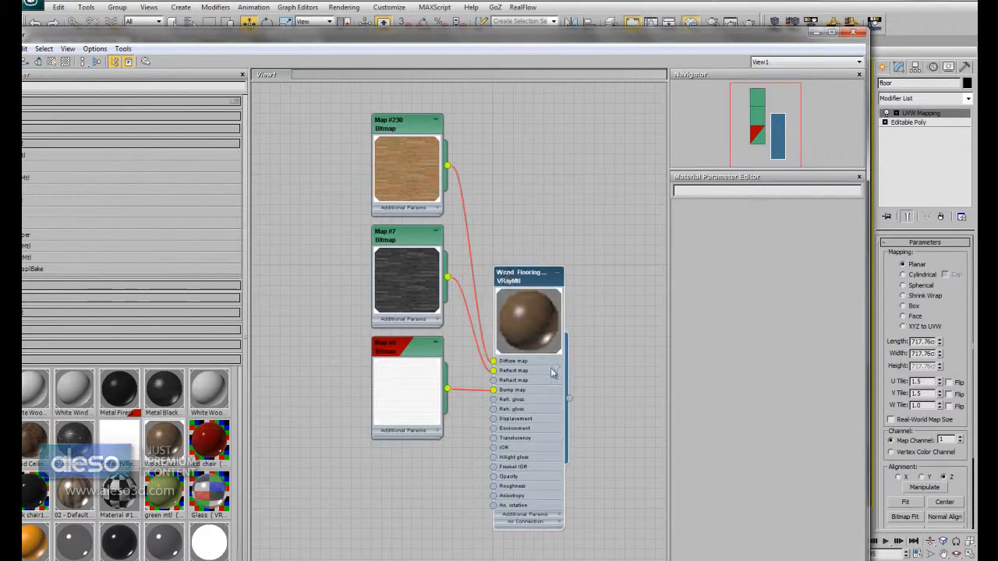
{"action": "left_click_drag", "start_coordinate": [563, 540], "coordinate": [663, 557]}
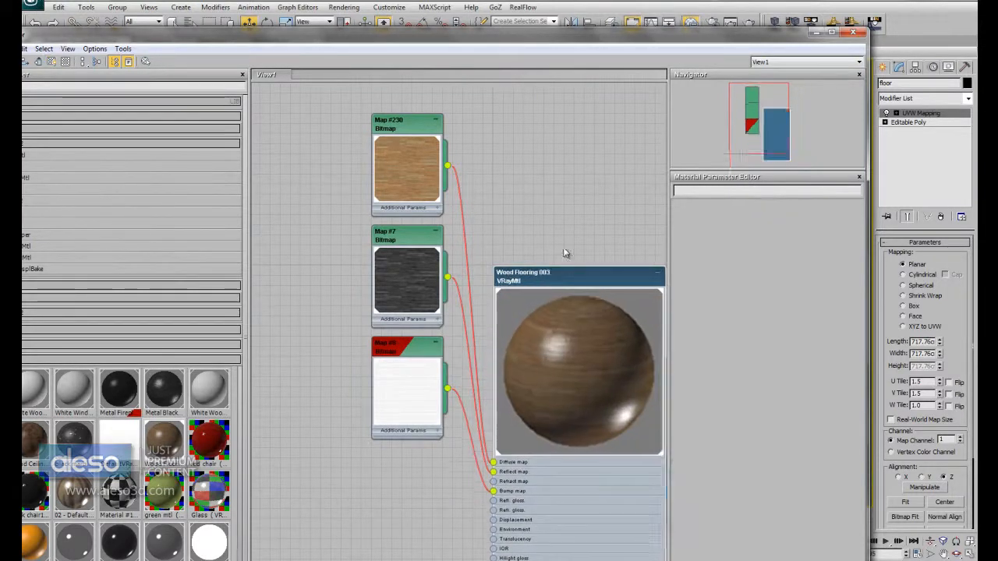
{"action": "left_click_drag", "start_coordinate": [567, 287], "coordinate": [546, 124]}
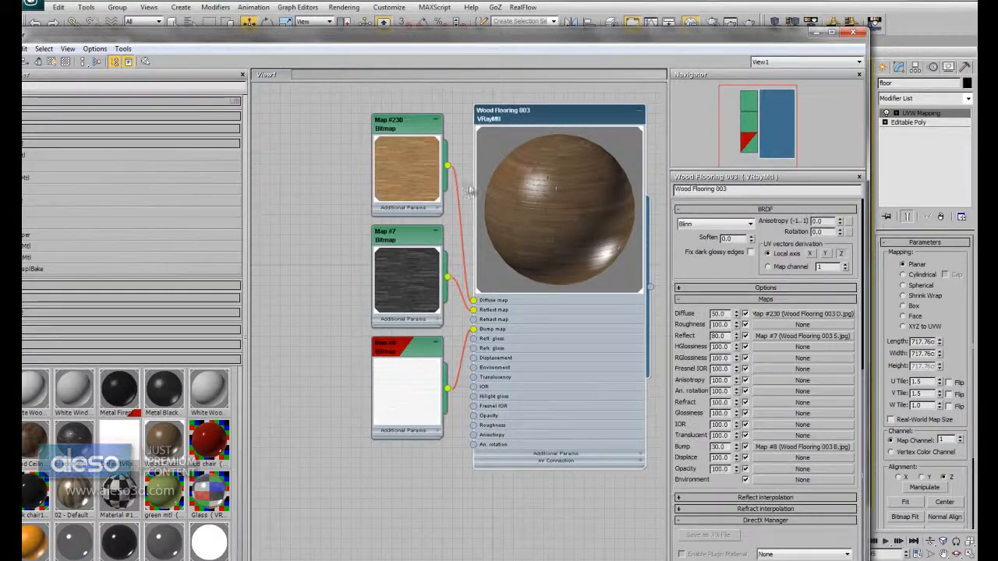
Maximize the material editor window for a closer view of the Wood Flooring 003 nodes.
{"action": "scroll", "coordinate": [425, 260], "scroll_direction": "up", "scroll_amount": 2}
{"action": "scroll", "coordinate": [426, 260], "scroll_direction": "up", "scroll_amount": 2}
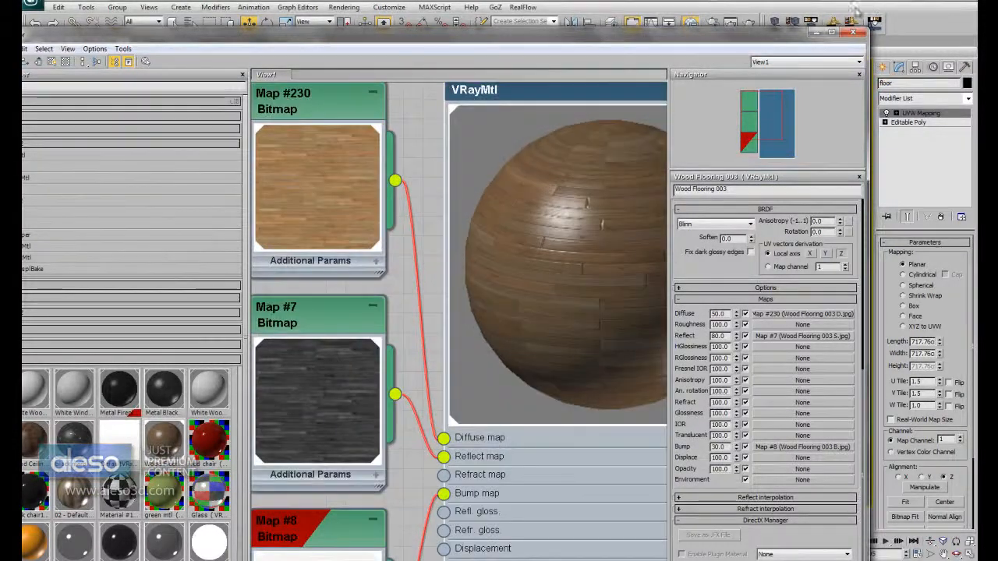
{"action": "left_click", "coordinate": [833, 33]}
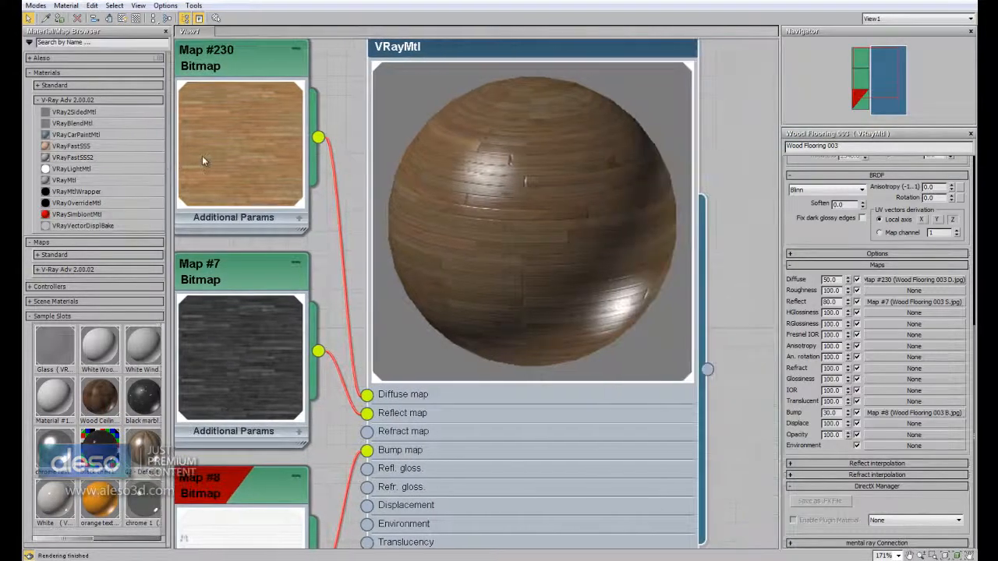
Examine the Map #230 diffuse bitmap in a temporarily enlarged node, then shrink the node again.
{"action": "scroll", "coordinate": [437, 294], "scroll_direction": "up", "scroll_amount": 3}
{"action": "left_click_drag", "start_coordinate": [427, 319], "coordinate": [610, 500]}
{"action": "left_click_drag", "start_coordinate": [454, 266], "coordinate": [425, 216]}
{"action": "left_click_drag", "start_coordinate": [567, 439], "coordinate": [431, 302]}
{"action": "middle_click_drag", "start_coordinate": [455, 318], "coordinate": [466, 175]}
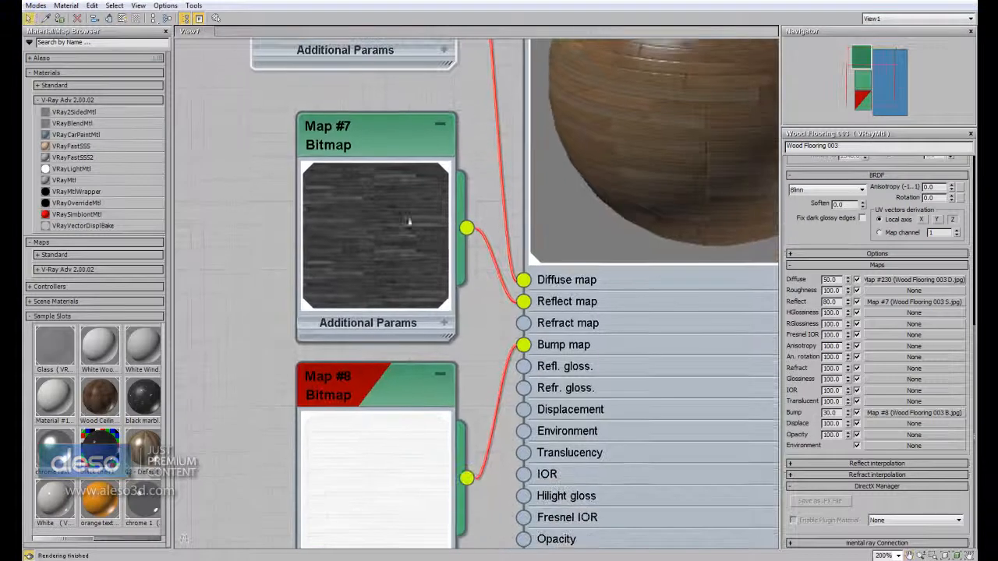
Enlarge the Map #8 bump bitmap node to show its plank lines and move it clear of the material node.
{"action": "left_click_drag", "start_coordinate": [385, 149], "coordinate": [339, 125]}
{"action": "middle_click_drag", "start_coordinate": [399, 351], "coordinate": [427, 149]}
{"action": "left_click_drag", "start_coordinate": [478, 386], "coordinate": [704, 557]}
{"action": "middle_click_drag", "start_coordinate": [471, 352], "coordinate": [421, 256]}
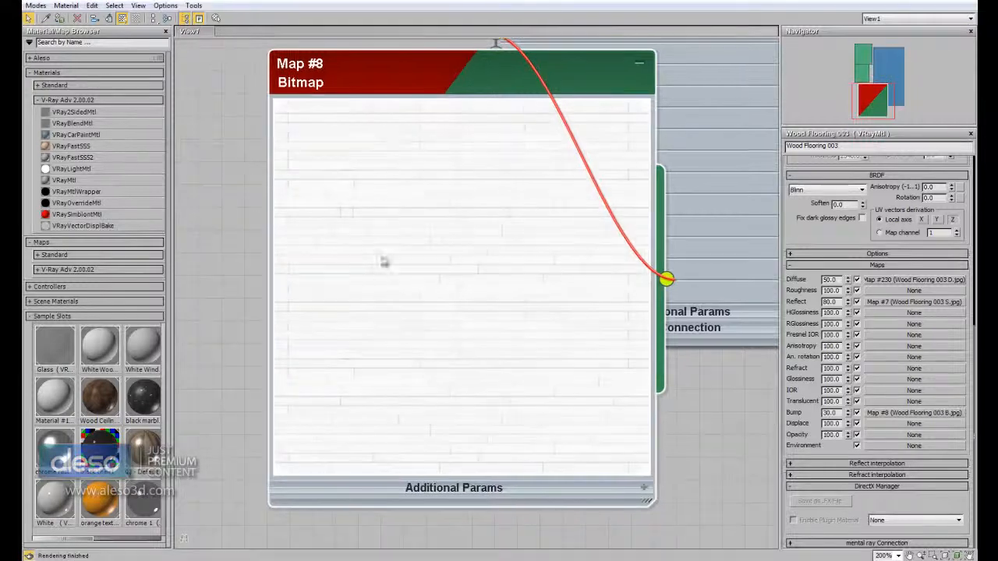
{"action": "scroll", "coordinate": [471, 265], "scroll_direction": "down", "scroll_amount": 4}
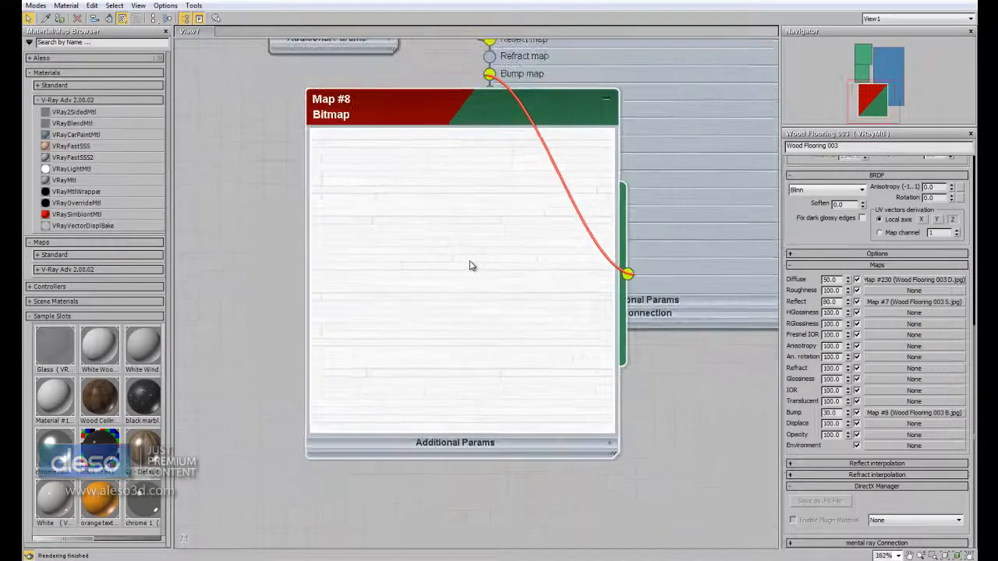
{"action": "left_click_drag", "start_coordinate": [466, 179], "coordinate": [304, 166]}
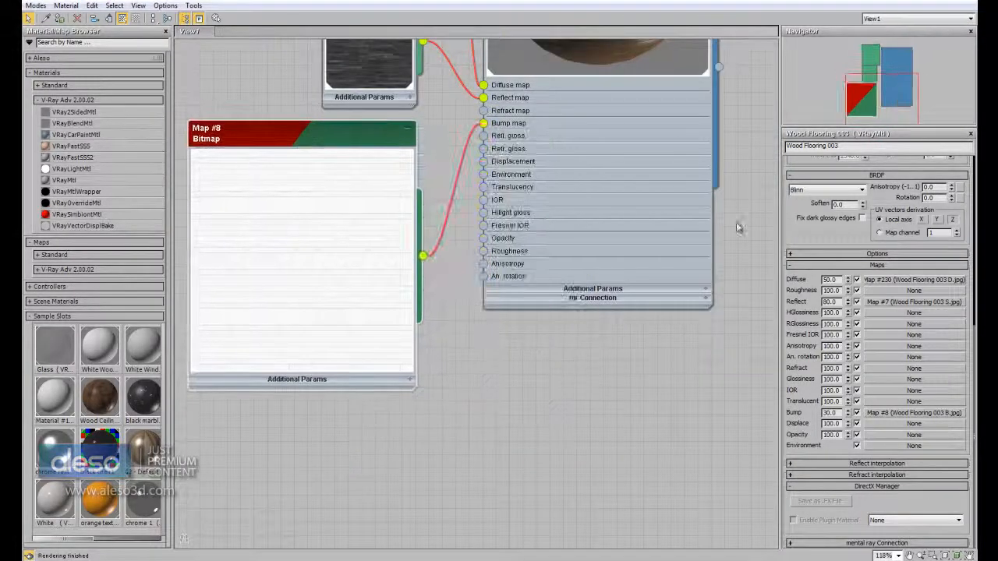
Examine Wood Flooring 003's basic reflection parameters alongside its diffuse, reflect and bump map amounts.
{"action": "scroll", "coordinate": [841, 387], "scroll_direction": "up", "scroll_amount": 5}
{"action": "scroll", "coordinate": [841, 388], "scroll_direction": "up", "scroll_amount": 3}
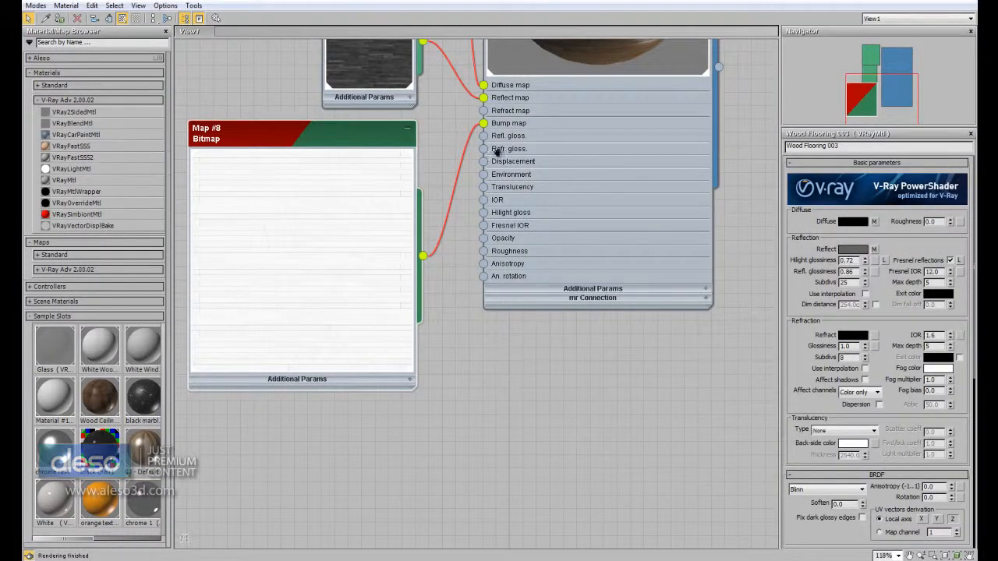
{"action": "middle_click_drag", "start_coordinate": [495, 159], "coordinate": [507, 341]}
{"action": "scroll", "coordinate": [507, 341], "scroll_direction": "down", "scroll_amount": 2}
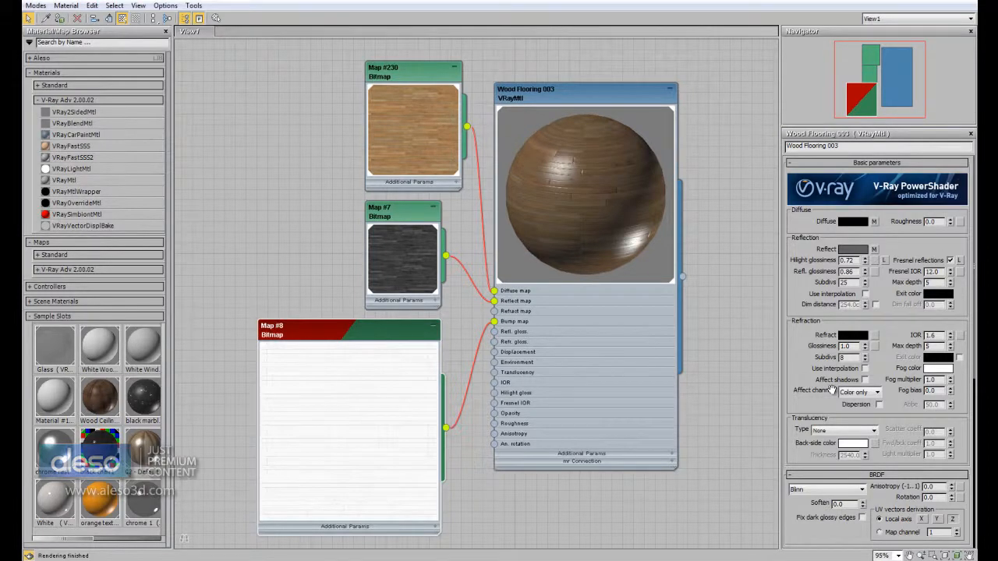
{"action": "left_click_drag", "start_coordinate": [922, 455], "coordinate": [884, 237]}
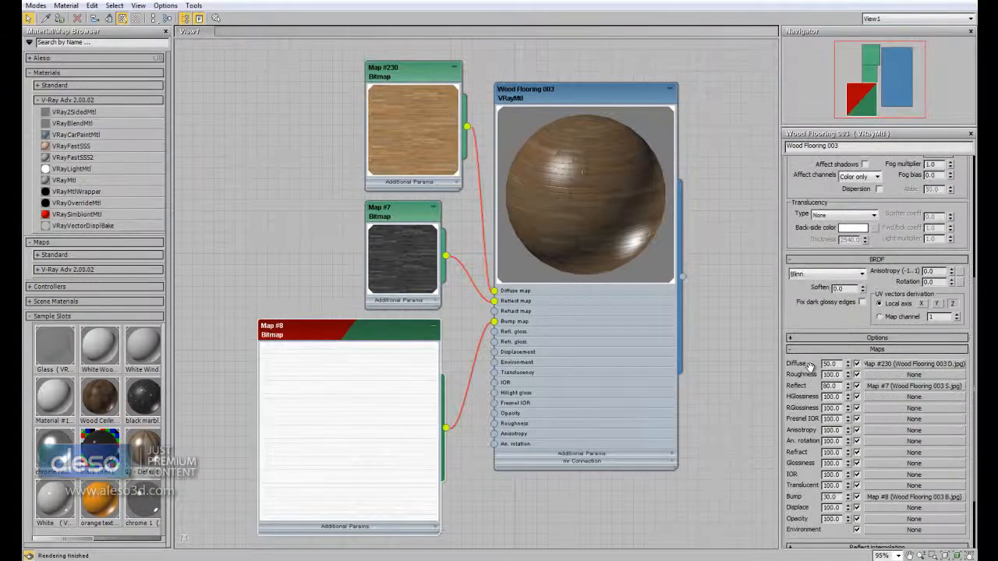
{"action": "scroll", "coordinate": [864, 248], "scroll_direction": "up", "scroll_amount": 5}
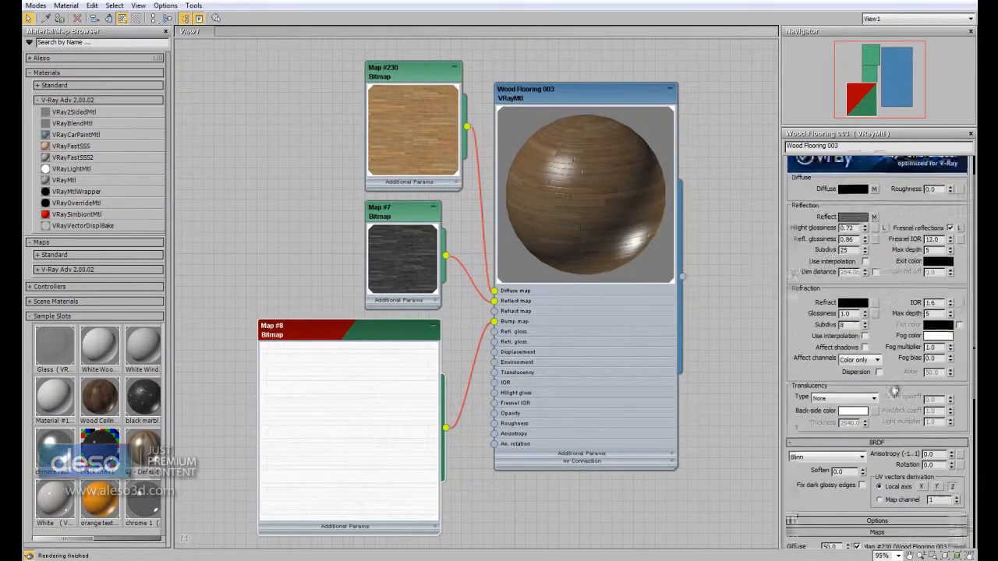
{"action": "scroll", "coordinate": [885, 413], "scroll_direction": "down", "scroll_amount": 5}
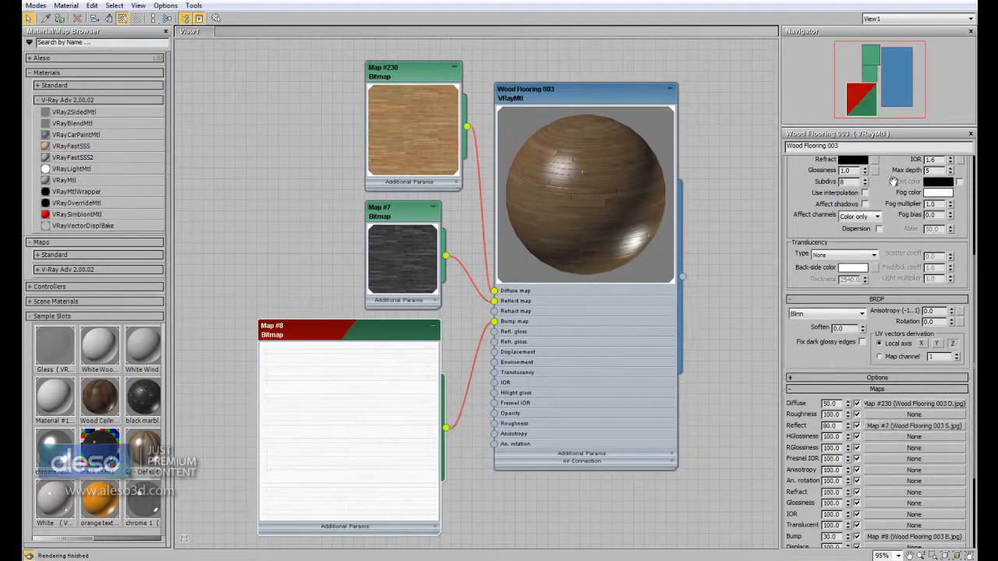
{"action": "left_click_drag", "start_coordinate": [896, 184], "coordinate": [906, 363]}
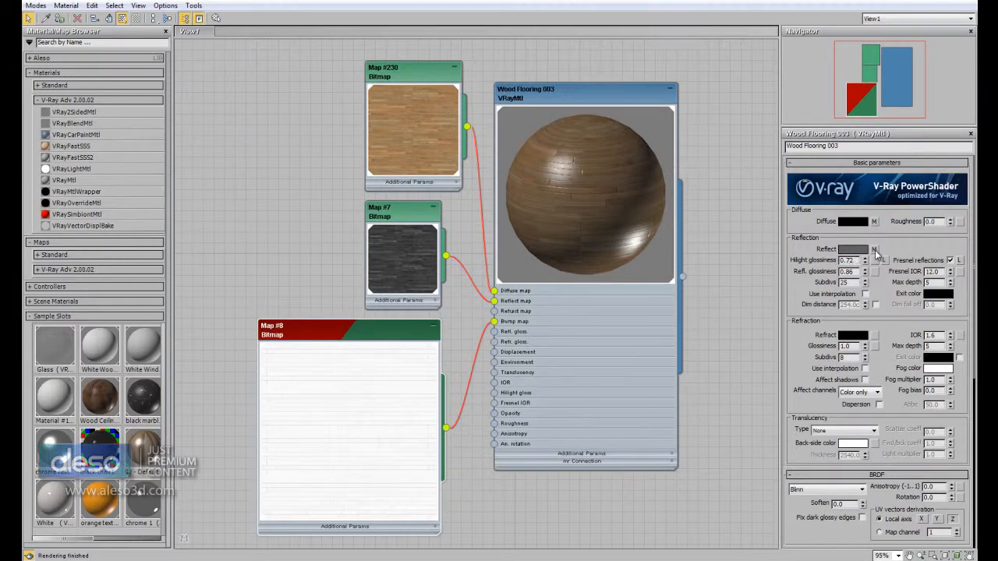
{"action": "scroll", "coordinate": [904, 413], "scroll_direction": "down", "scroll_amount": 5}
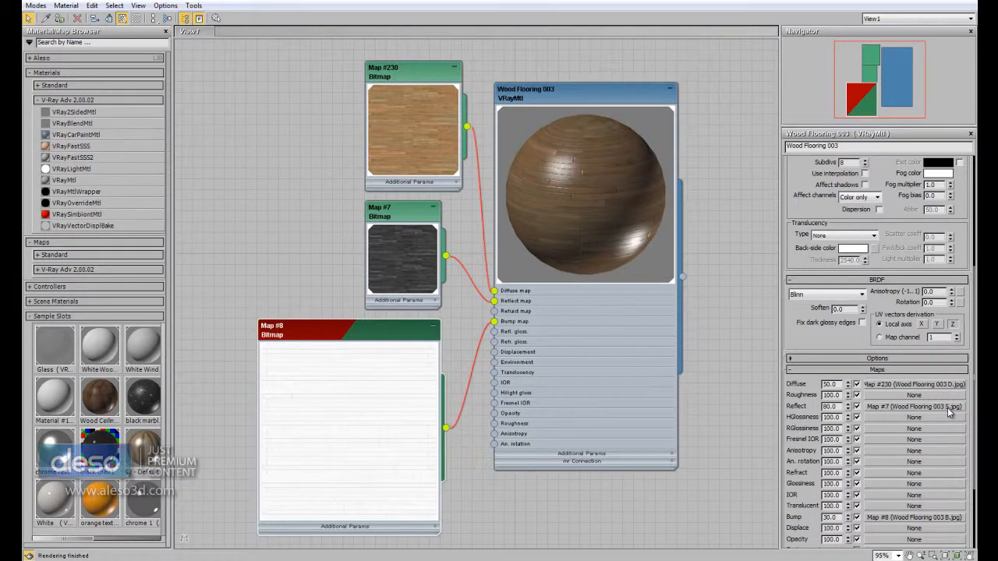
{"action": "scroll", "coordinate": [895, 437], "scroll_direction": "up", "scroll_amount": 5}
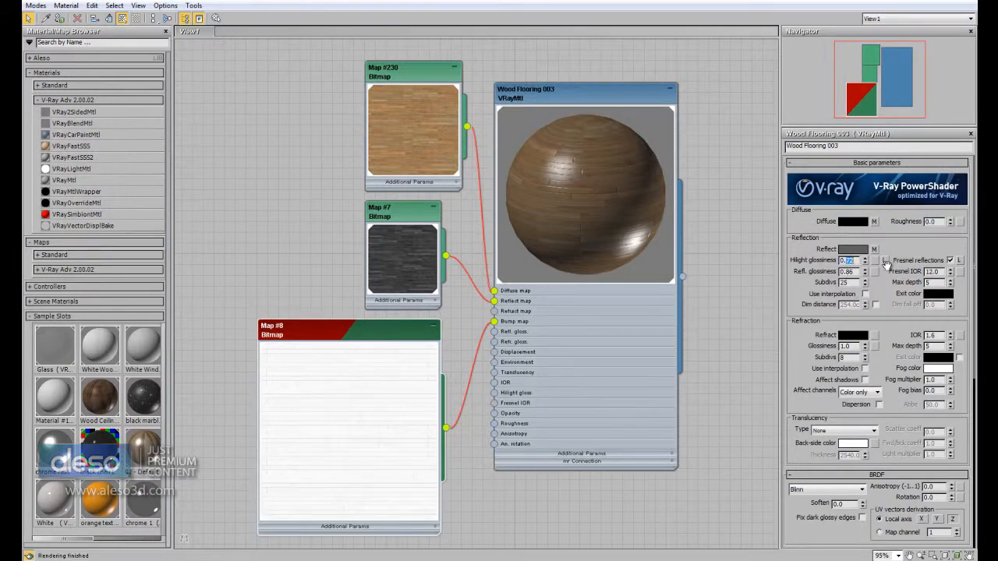
Try different highlight glossiness values on Wood Flooring 003, including 0.9, and settle on 0.7.
{"action": "key", "text": "Return"}
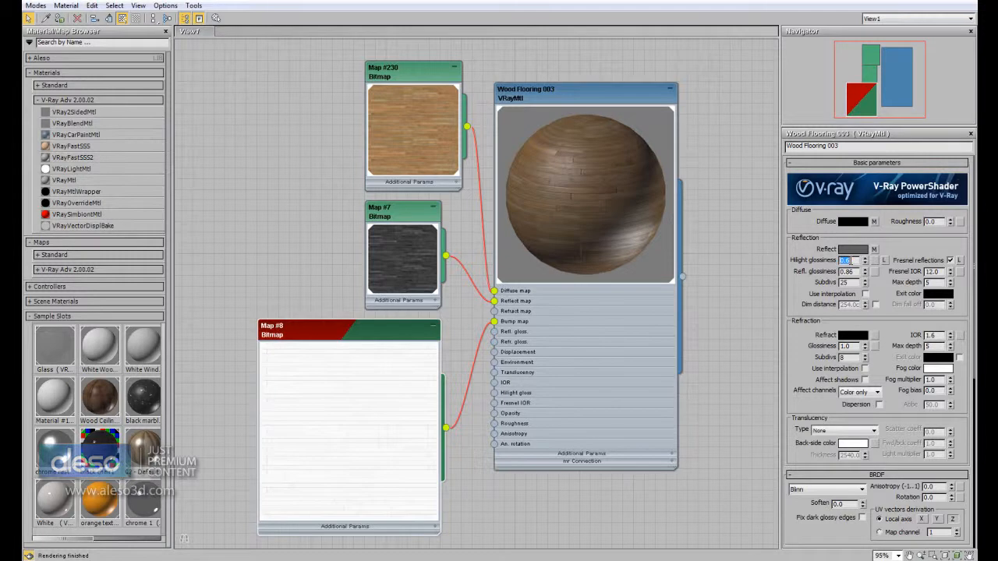
{"action": "key", "text": "Return"}
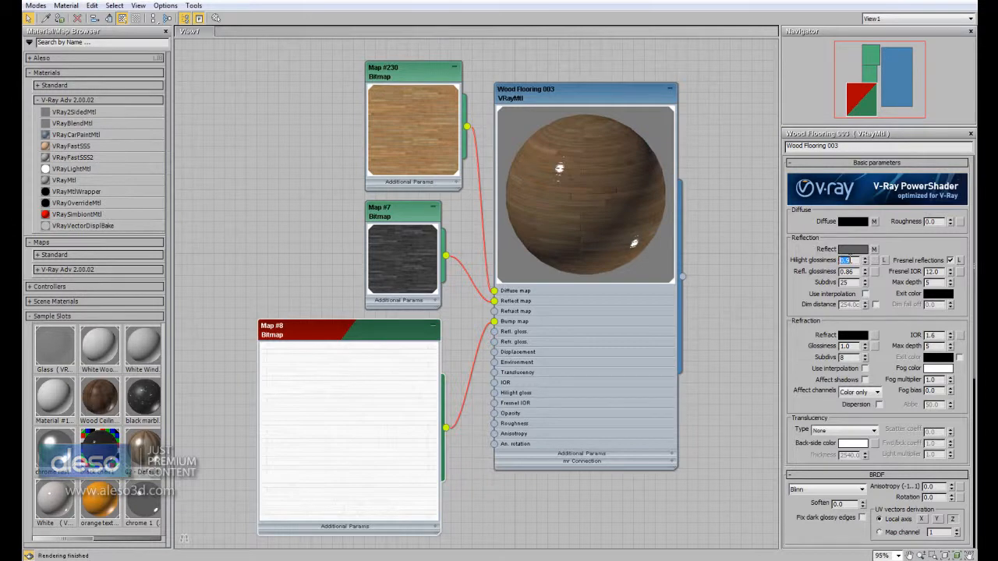
{"action": "key", "text": "Return"}
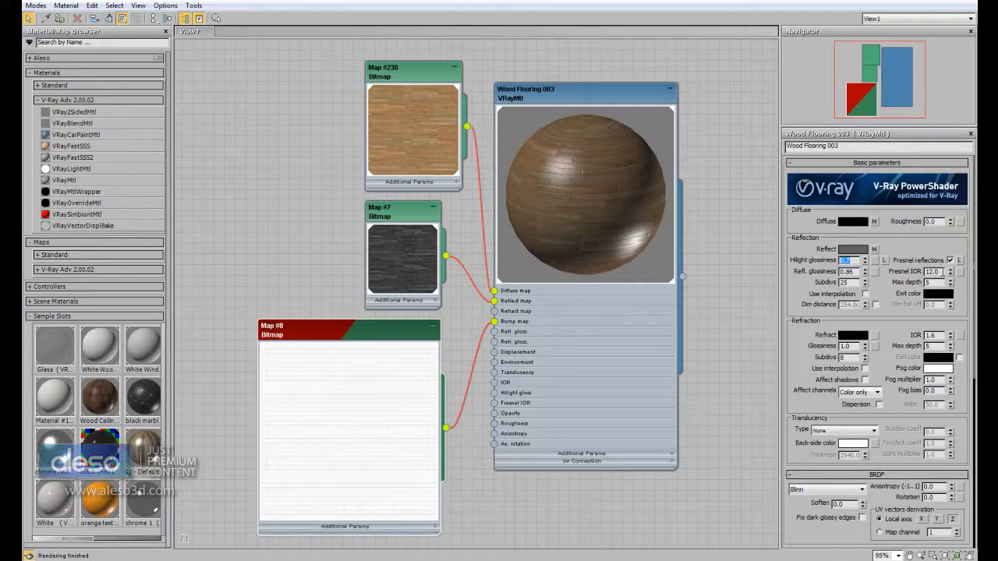
Check the bump amount among Wood Flooring 003's maps and return to its basic parameters.
{"action": "left_click_drag", "start_coordinate": [909, 458], "coordinate": [885, 199]}
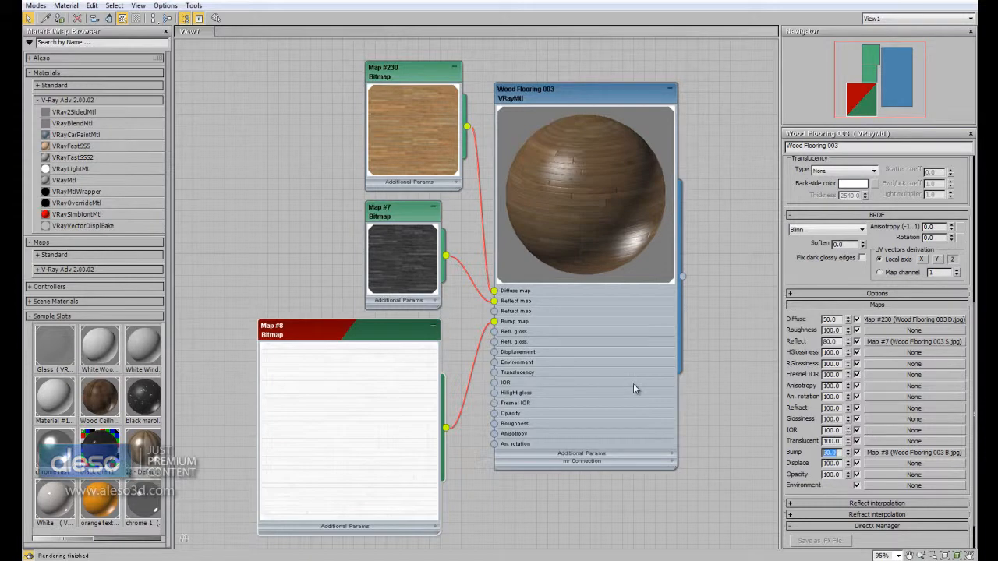
{"action": "scroll", "coordinate": [914, 260], "scroll_direction": "up", "scroll_amount": 5}
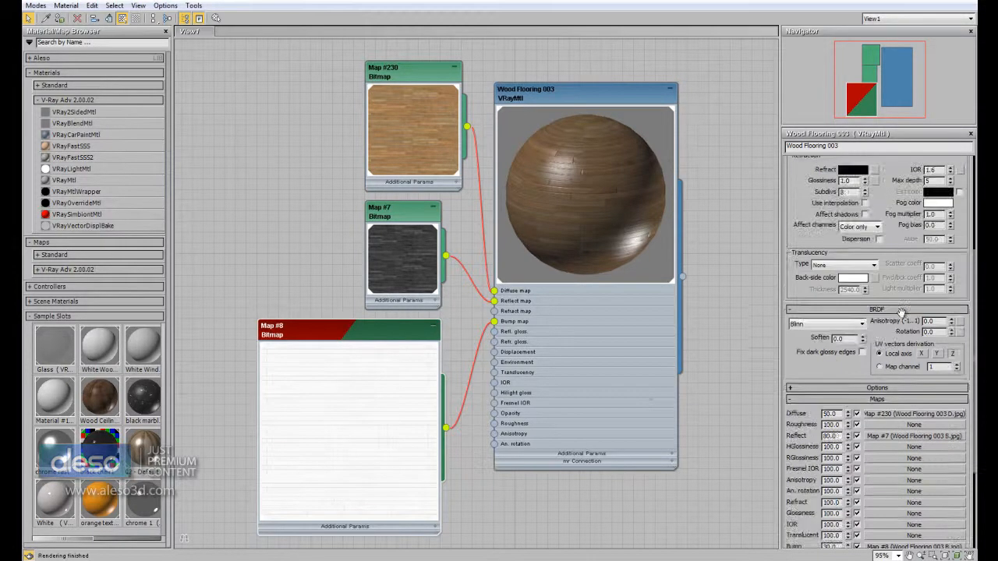
{"action": "scroll", "coordinate": [898, 203], "scroll_direction": "up", "scroll_amount": 1}
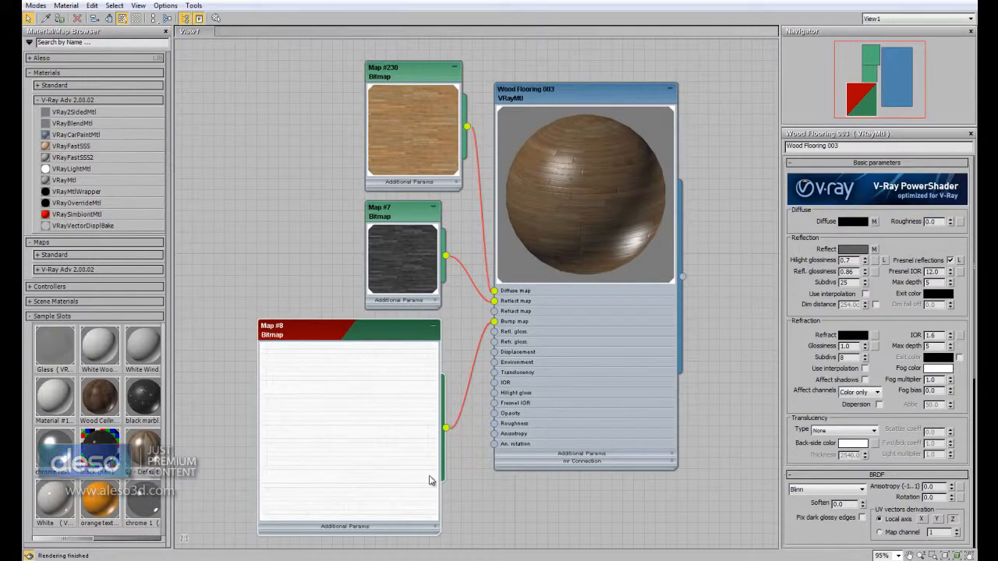
Shrink the Map #8 bitmap node below Map #7, then delete all Wood Flooring 003 nodes from the view.
{"action": "left_click_drag", "start_coordinate": [439, 537], "coordinate": [379, 477]}
{"action": "left_click_drag", "start_coordinate": [326, 334], "coordinate": [420, 345]}
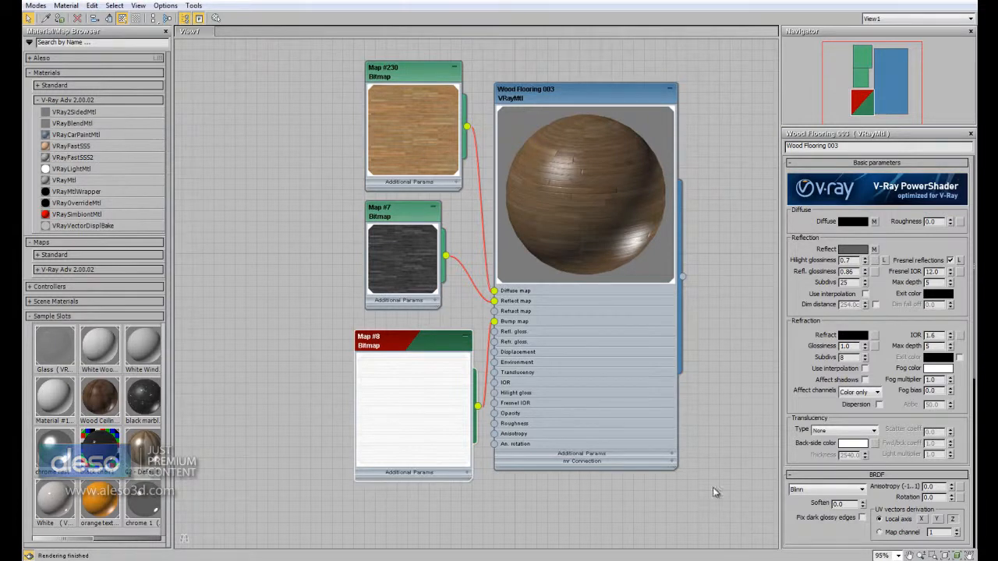
{"action": "left_click_drag", "start_coordinate": [738, 510], "coordinate": [305, 35]}
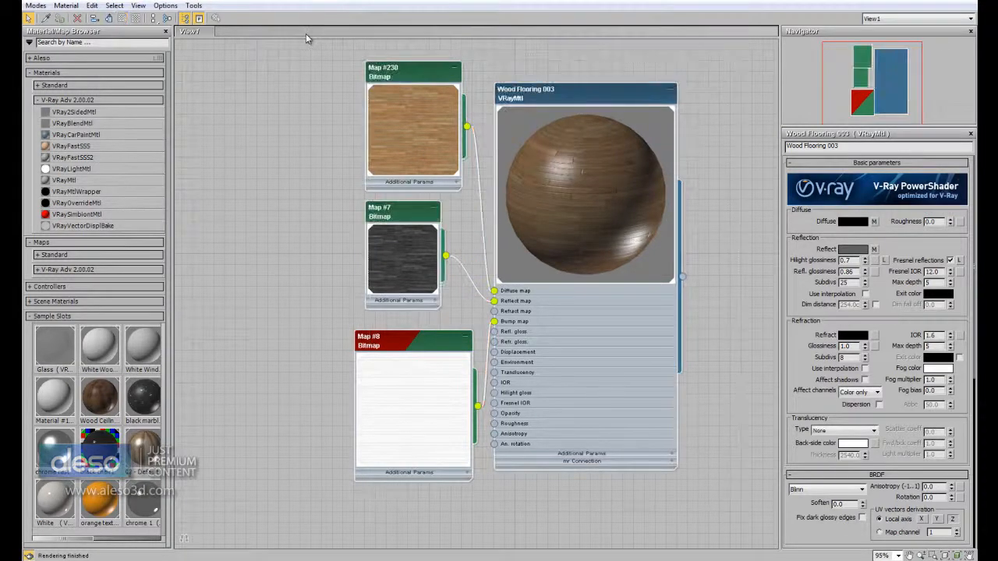
{"action": "key", "text": "Delete"}
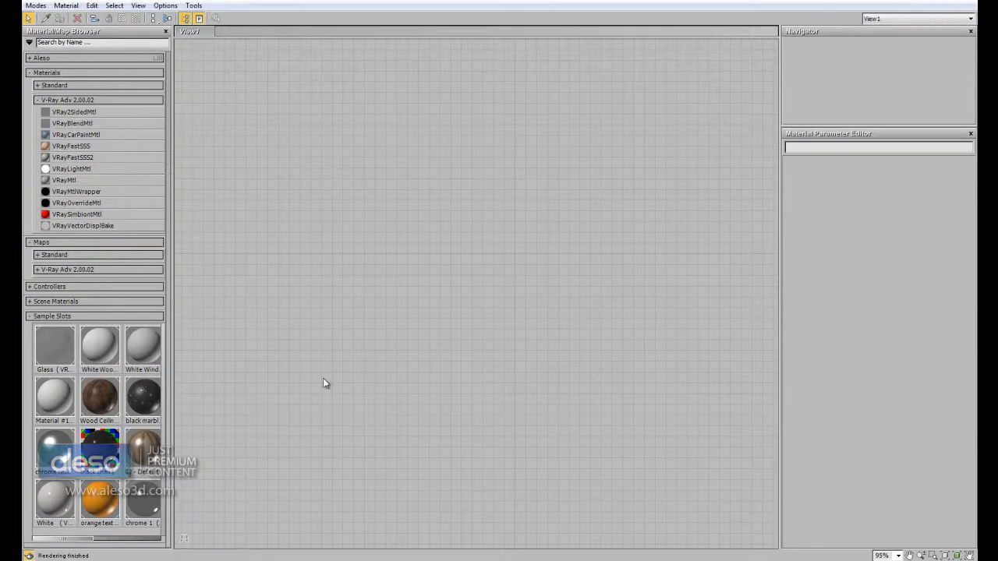
Widen the material browser and pick the material from the clock on the wall shelf into the empty node view.
{"action": "left_click_drag", "start_coordinate": [172, 335], "coordinate": [403, 340]}
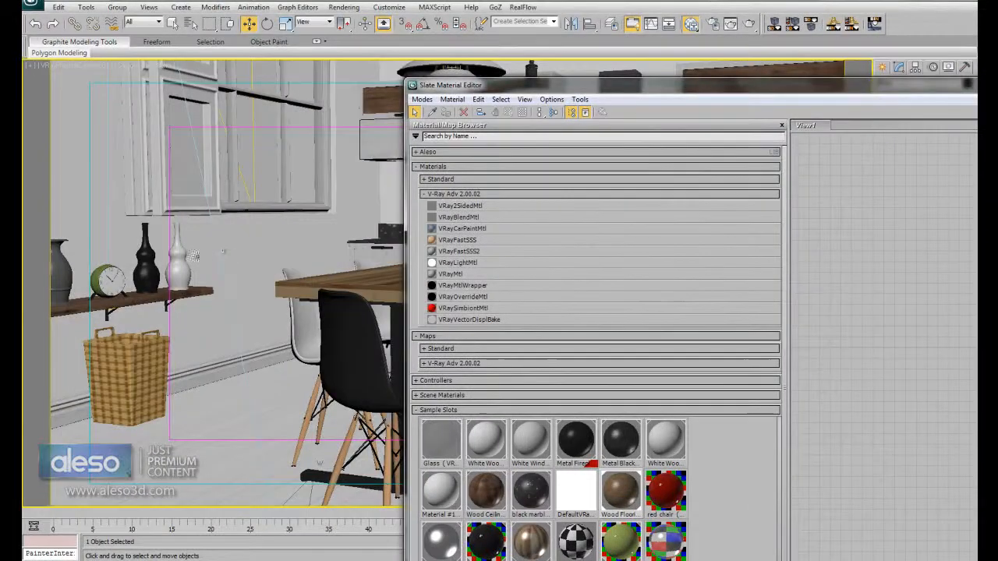
{"action": "left_click", "coordinate": [431, 111]}
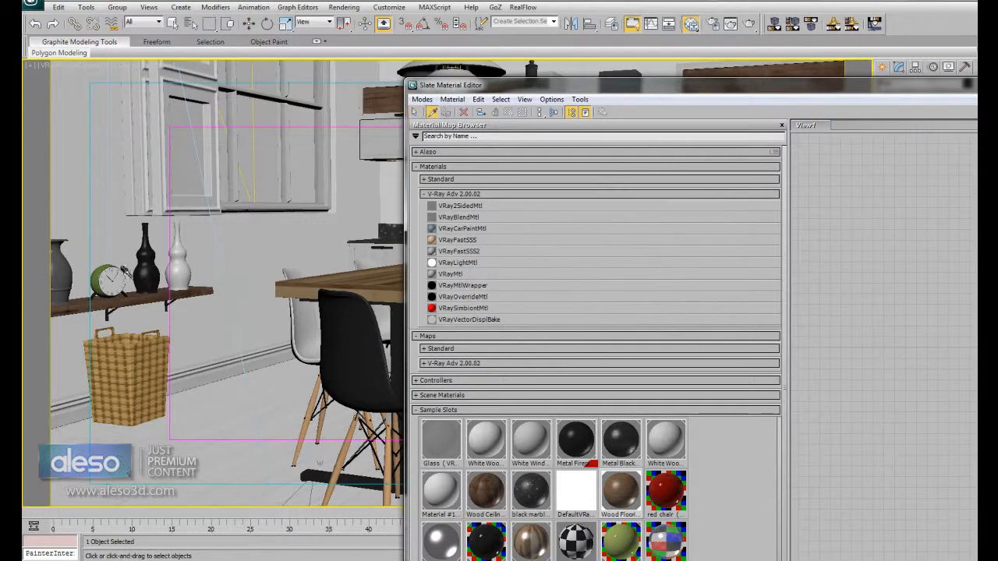
{"action": "left_click", "coordinate": [118, 277]}
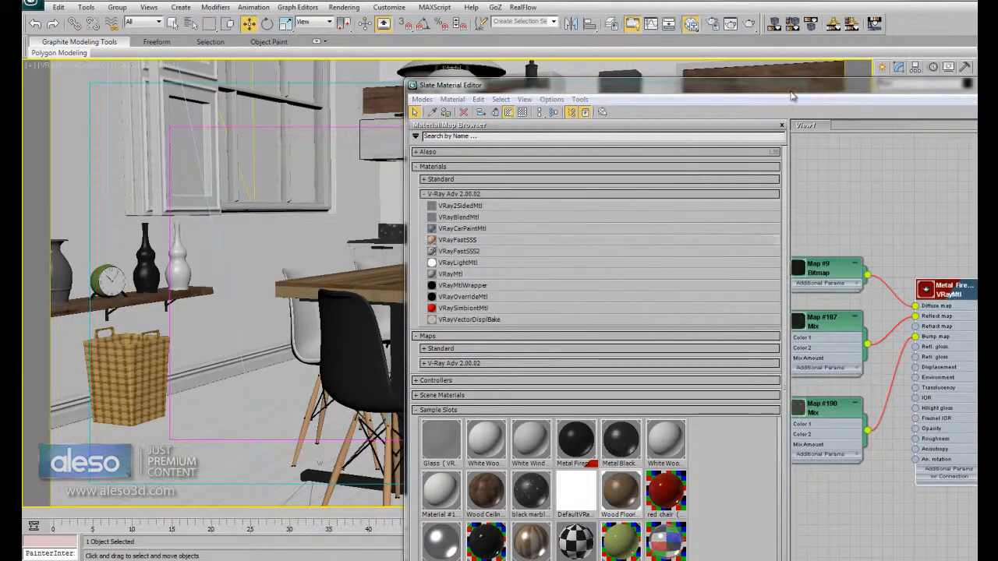
Maximize the material editor, open the Metal Fireplace material's parameters and narrow the browser to make room for its node tree.
{"action": "double_click", "coordinate": [789, 92]}
{"action": "middle_click_drag", "start_coordinate": [516, 329], "coordinate": [678, 262]}
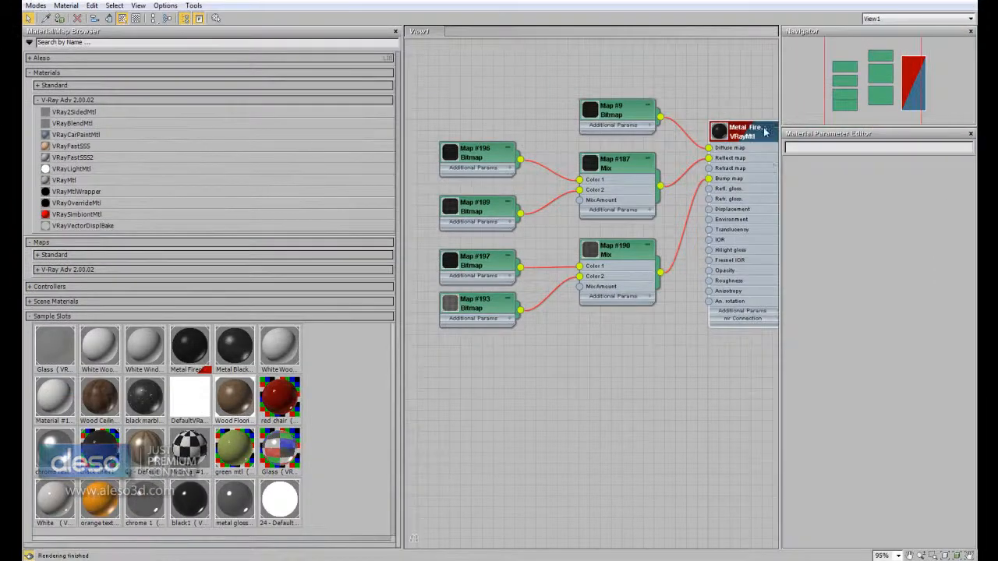
{"action": "double_click", "coordinate": [745, 131]}
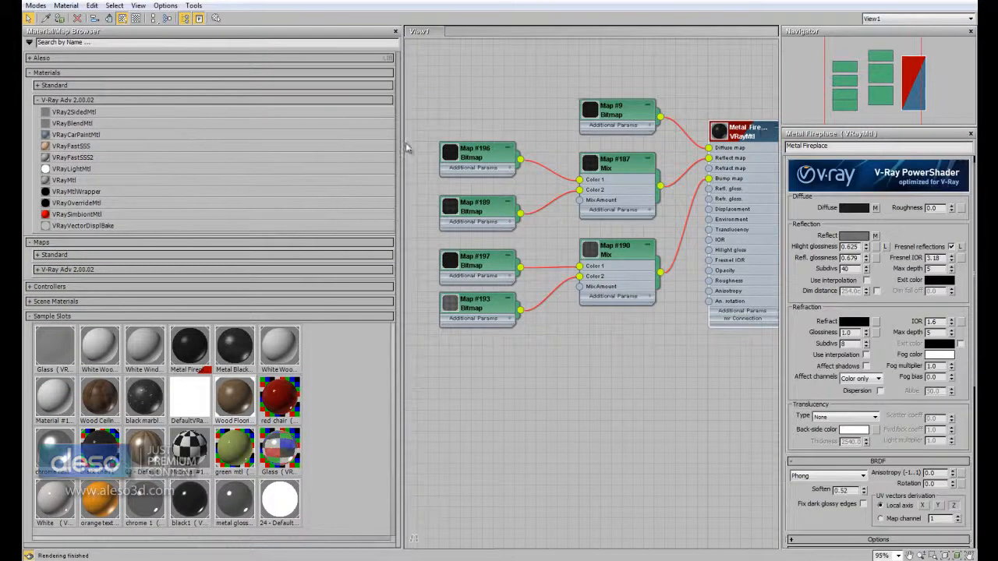
{"action": "left_click_drag", "start_coordinate": [399, 146], "coordinate": [144, 144]}
{"action": "middle_click_drag", "start_coordinate": [441, 299], "coordinate": [575, 400]}
{"action": "scroll", "coordinate": [577, 403], "scroll_direction": "up", "scroll_amount": 2}
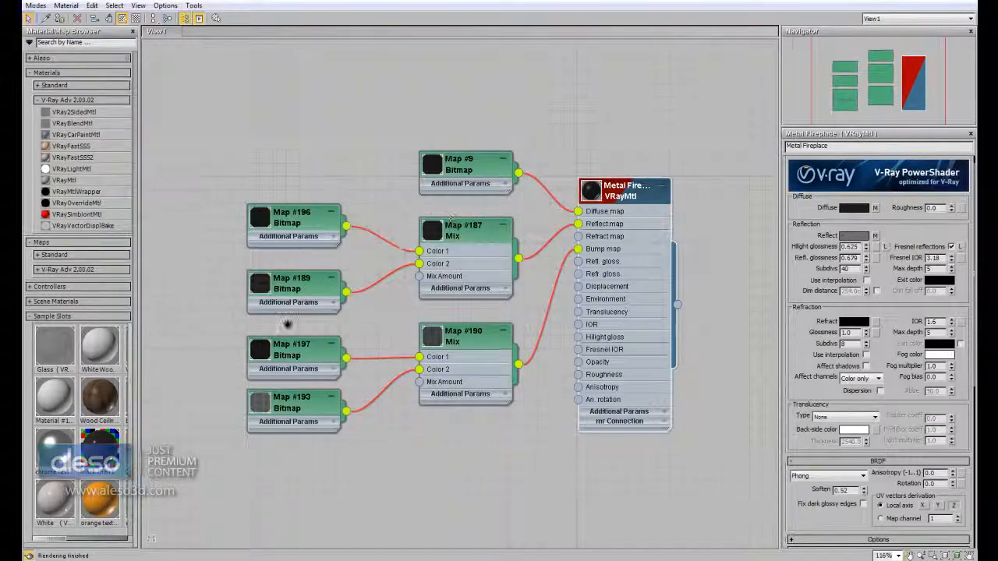
Examine the bitmap and Mix nodes that feed the Metal Fireplace material's diffuse, reflect and bump inputs.
{"action": "scroll", "coordinate": [336, 278], "scroll_direction": "up", "scroll_amount": 2}
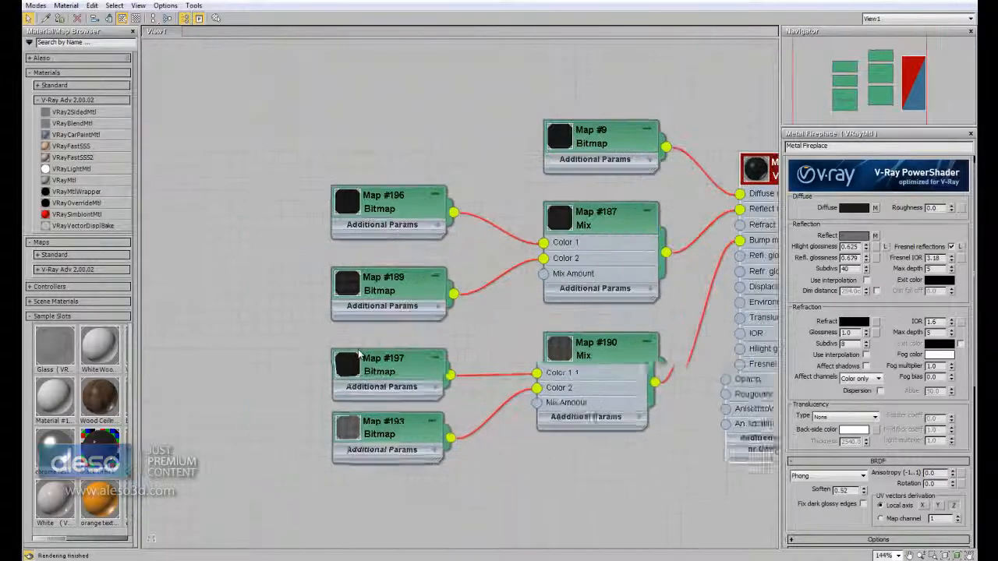
{"action": "scroll", "coordinate": [350, 336], "scroll_direction": "up", "scroll_amount": 2}
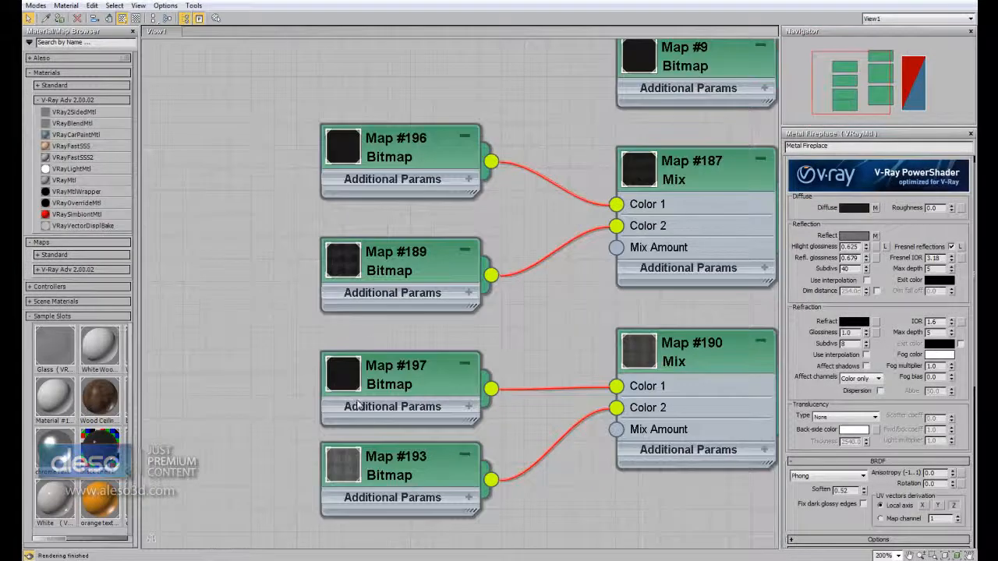
{"action": "middle_click_drag", "start_coordinate": [684, 294], "coordinate": [445, 256]}
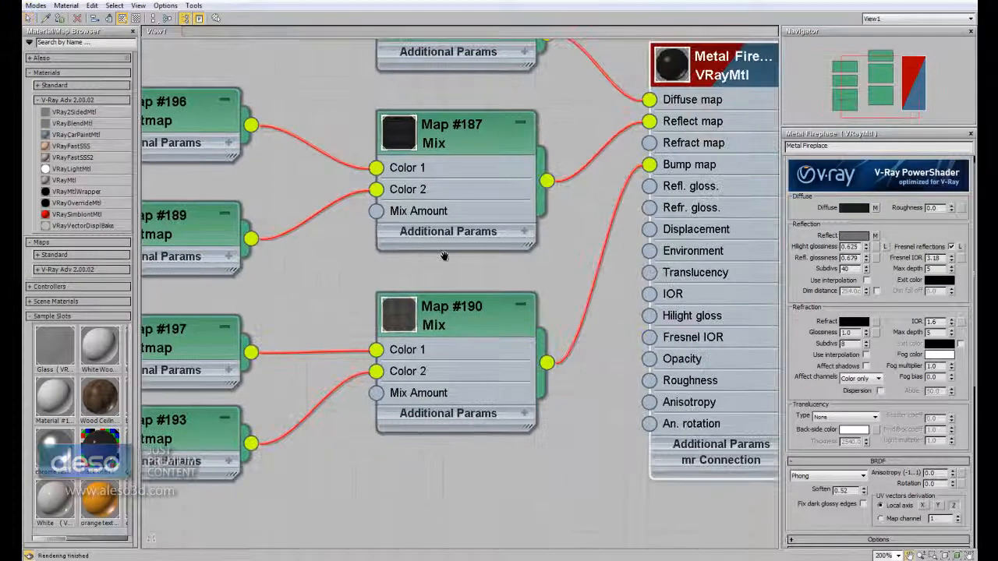
{"action": "scroll", "coordinate": [446, 256], "scroll_direction": "down", "scroll_amount": 1}
{"action": "scroll", "coordinate": [647, 323], "scroll_direction": "down", "scroll_amount": 1}
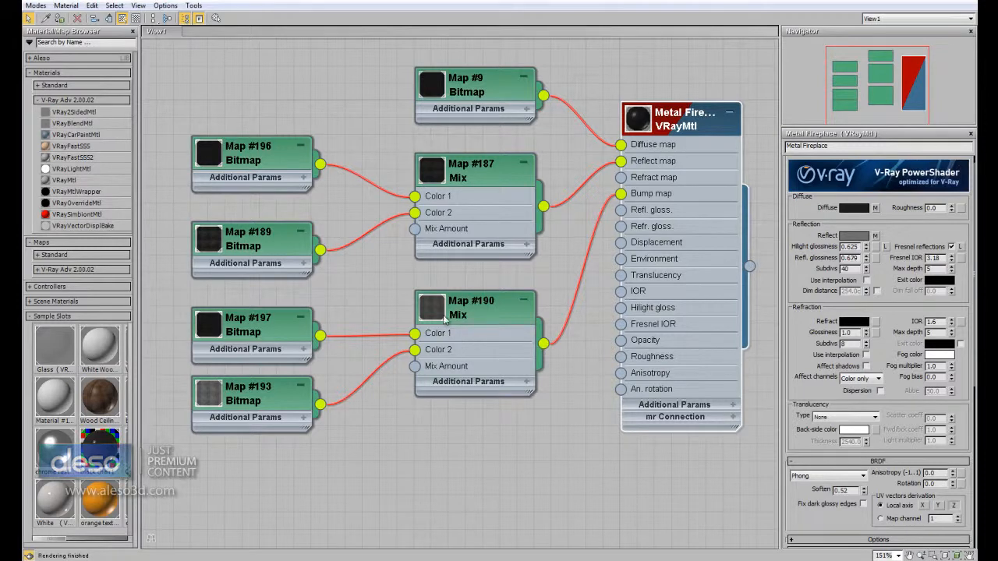
Inspect the mix parameters of the Metal Fireplace material's reflect map, Map #187, and its bump map, Map #190.
{"action": "left_click", "coordinate": [875, 237]}
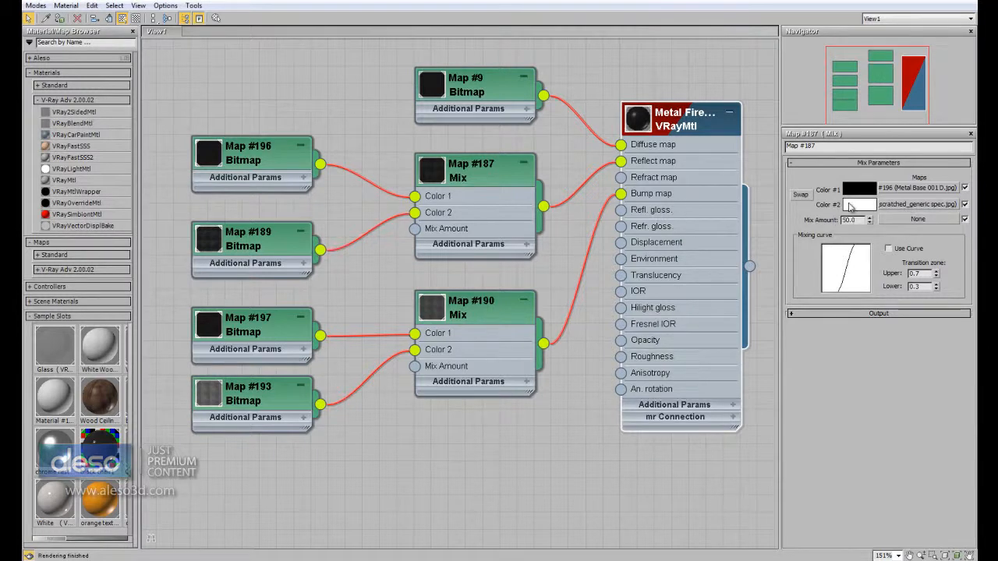
{"action": "left_click", "coordinate": [849, 220]}
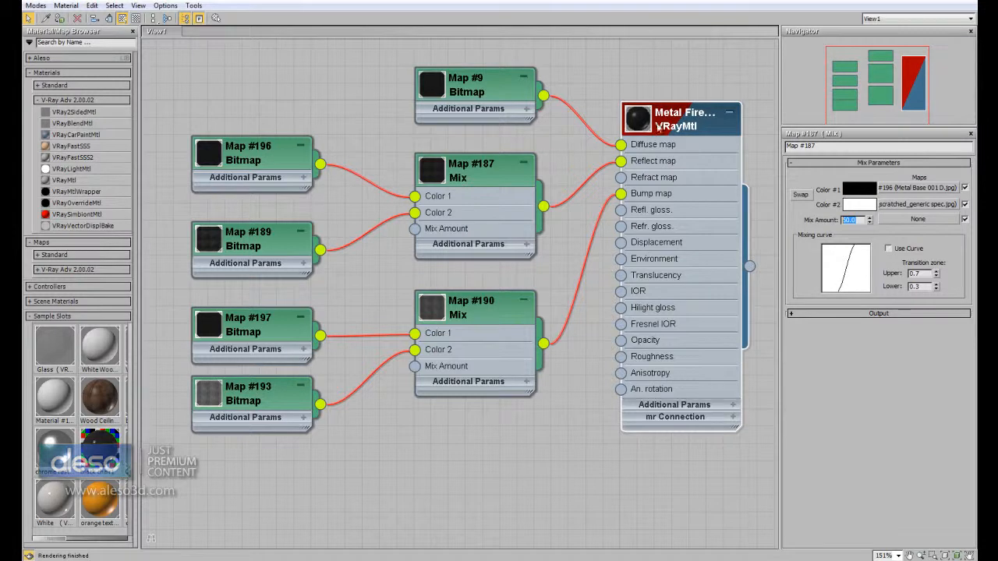
{"action": "double_click", "coordinate": [685, 122]}
{"action": "left_click_drag", "start_coordinate": [896, 430], "coordinate": [892, 95]}
{"action": "left_click", "coordinate": [912, 412]}
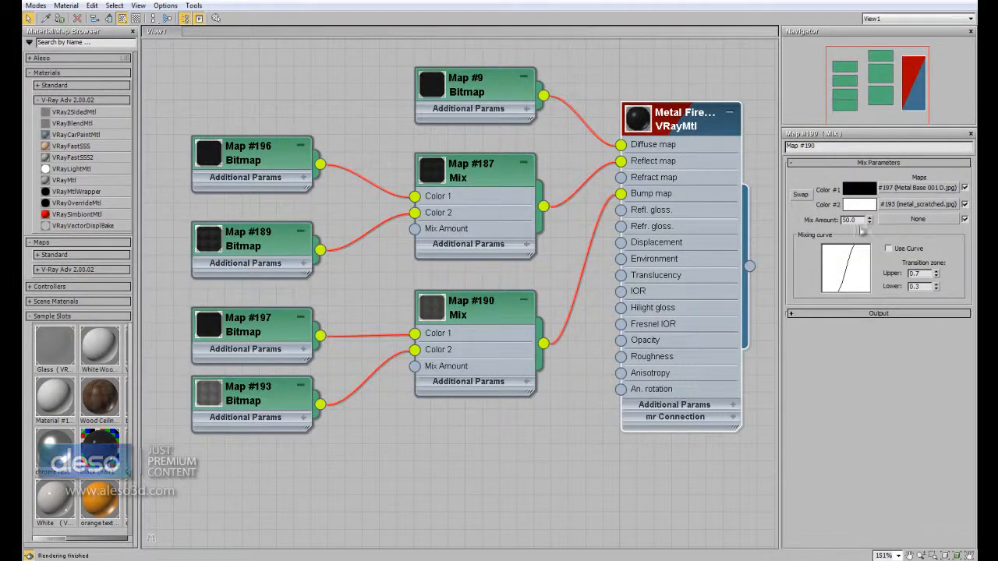
Return to the Metal Fireplace material's own parameters and examine its glossiness and Fresnel reflection settings.
{"action": "double_click", "coordinate": [676, 123]}
{"action": "left_click_drag", "start_coordinate": [888, 193], "coordinate": [869, 375]}
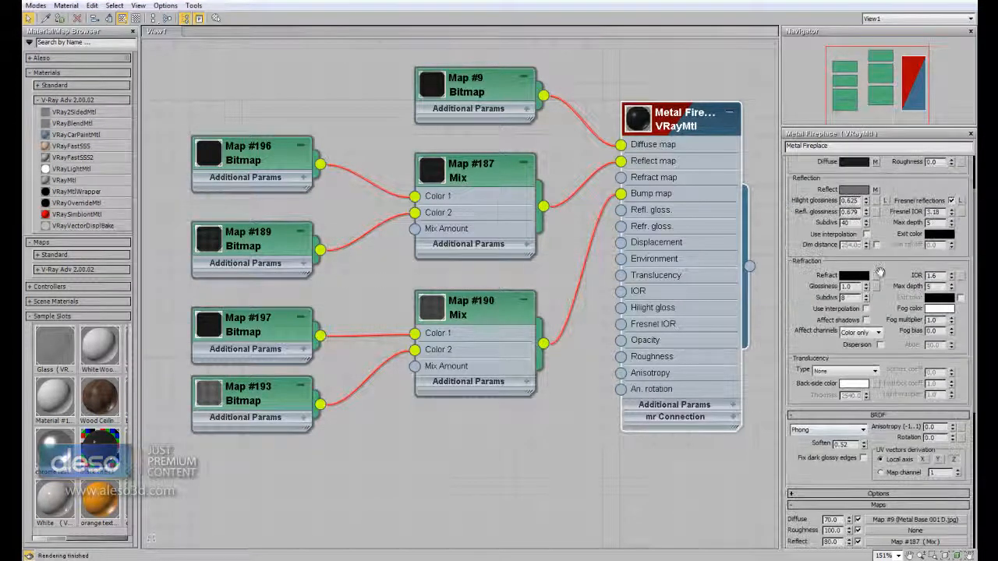
{"action": "left_click_drag", "start_coordinate": [881, 273], "coordinate": [887, 350]}
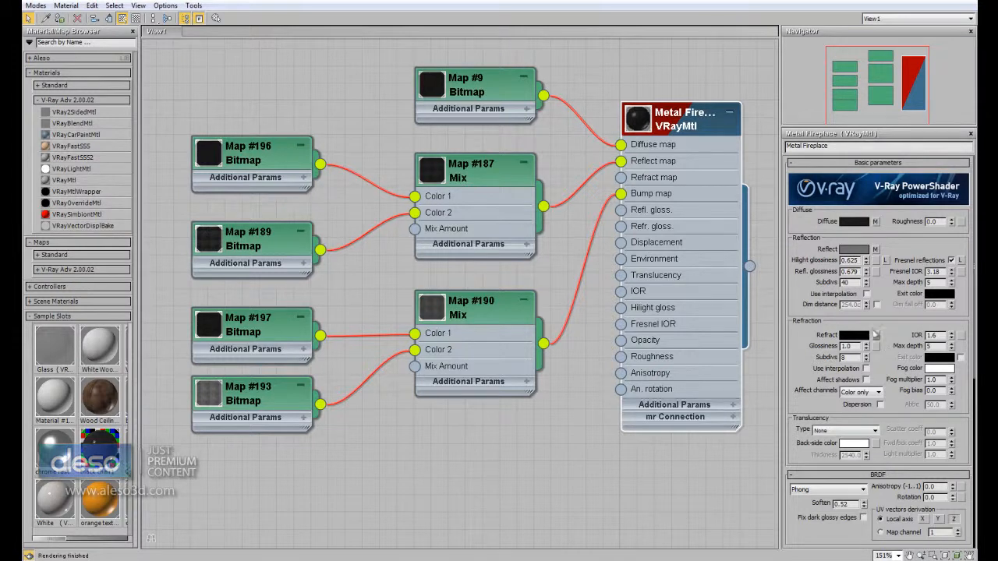
{"action": "middle_click_drag", "start_coordinate": [379, 194], "coordinate": [390, 230]}
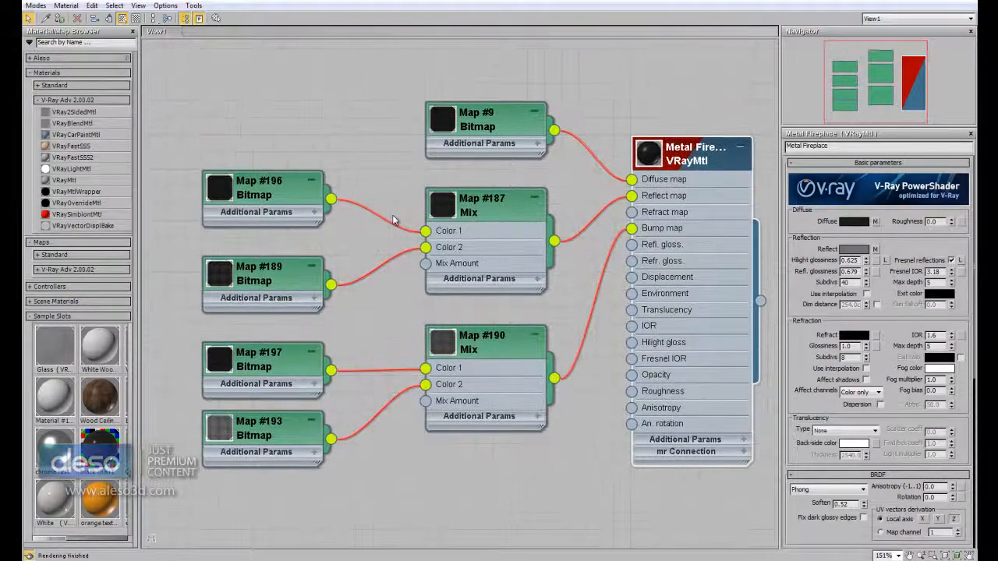
Restore the material editor to a smaller window and widen the material browser to show more sample slots.
{"action": "left_click", "coordinate": [941, 1]}
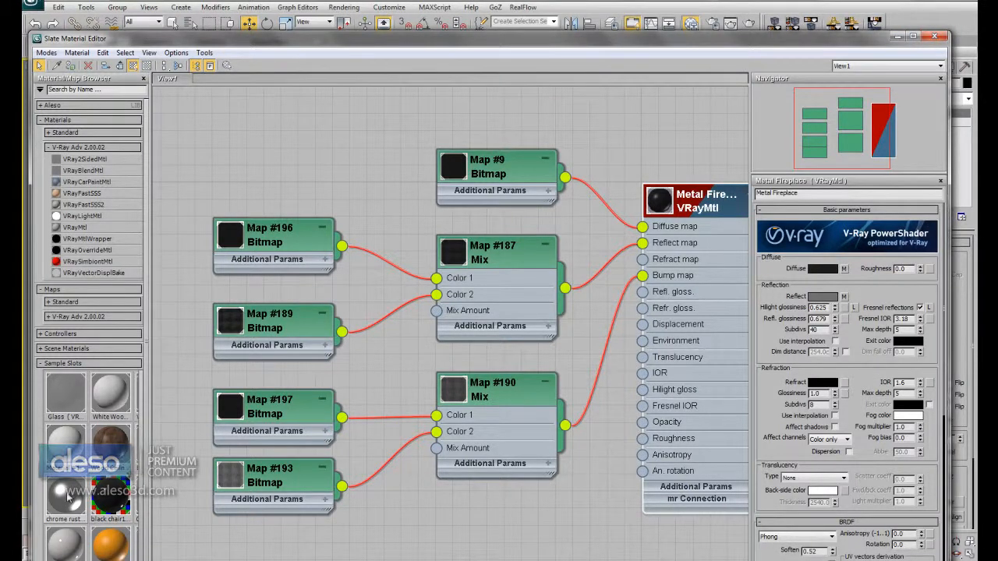
{"action": "left_click_drag", "start_coordinate": [149, 461], "coordinate": [316, 475]}
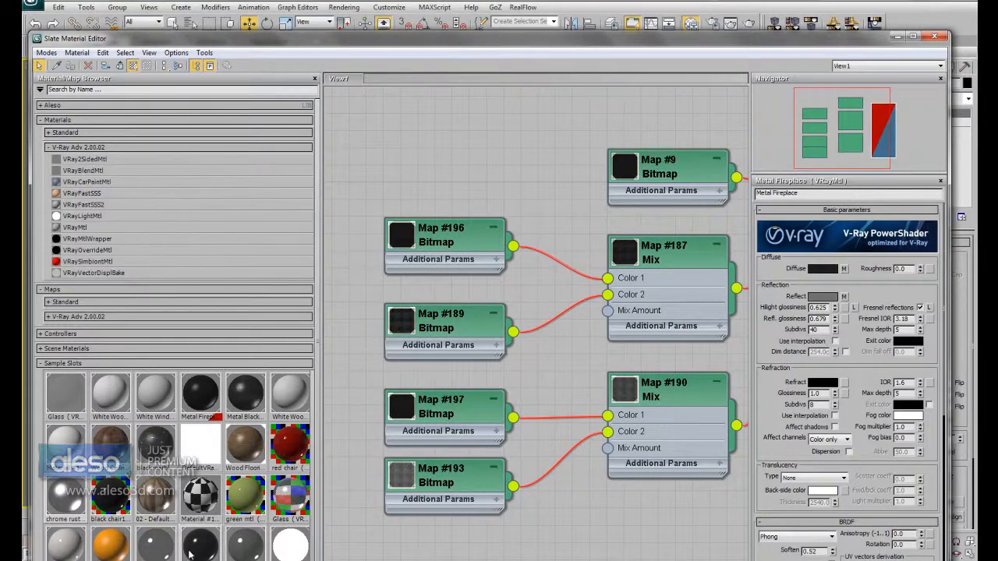
Add the chrome 1 material from the sample slots to the node view.
{"action": "double_click", "coordinate": [67, 499]}
{"action": "middle_click_drag", "start_coordinate": [354, 290], "coordinate": [457, 234]}
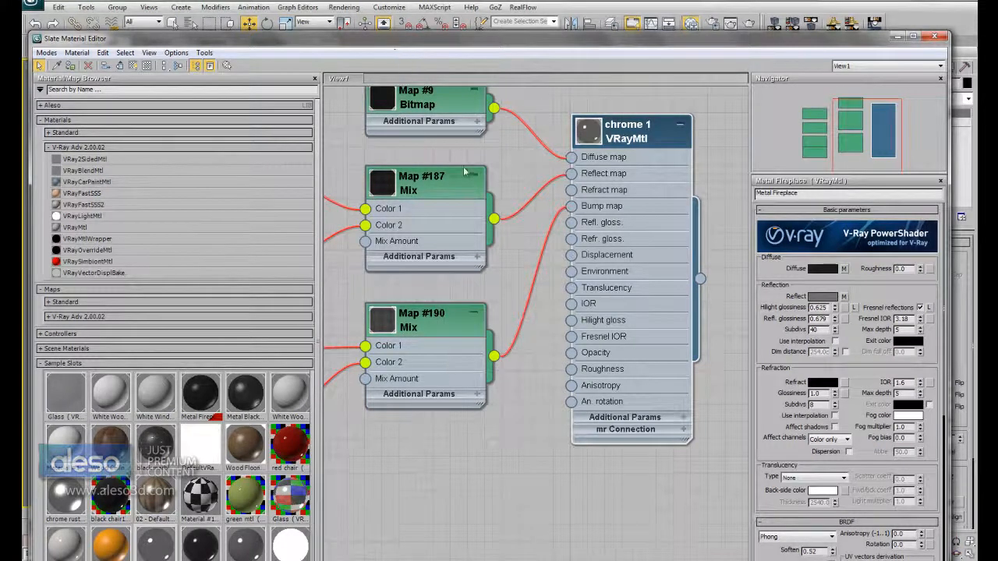
{"action": "scroll", "coordinate": [589, 217], "scroll_direction": "down", "scroll_amount": 5}
{"action": "scroll", "coordinate": [527, 200], "scroll_direction": "down", "scroll_amount": 2}
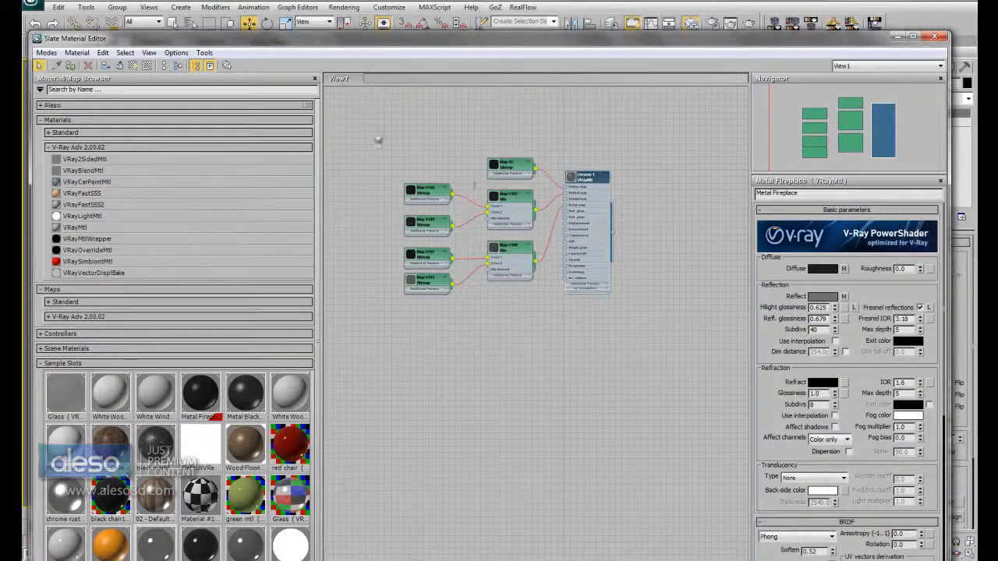
Uncover the shelf in the viewport and pick the metal chrome material from the grey vase beside the clock.
{"action": "left_click_drag", "start_coordinate": [296, 39], "coordinate": [402, 47]}
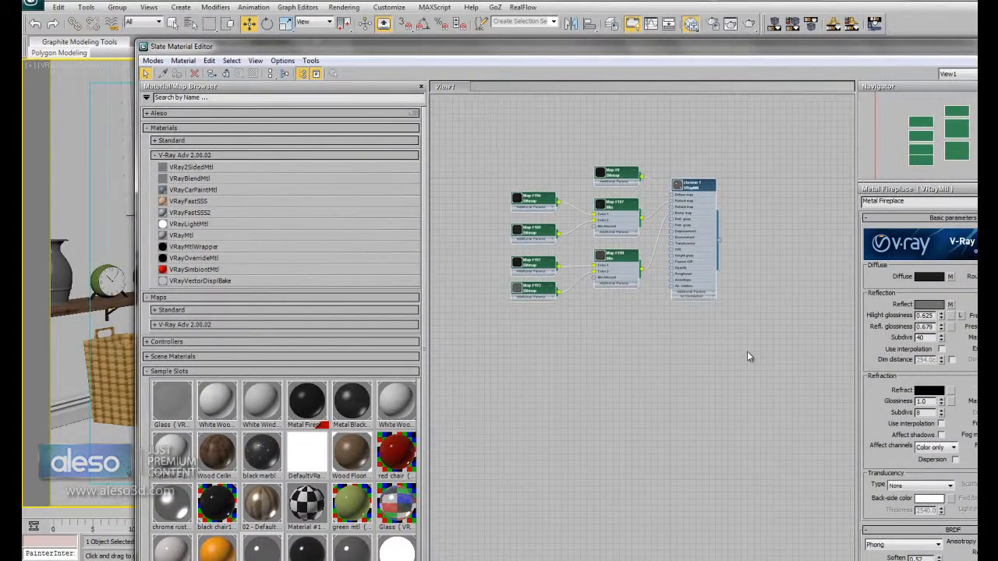
{"action": "left_click_drag", "start_coordinate": [477, 124], "coordinate": [807, 386]}
{"action": "middle_click_drag", "start_coordinate": [660, 204], "coordinate": [697, 242]}
{"action": "left_click_drag", "start_coordinate": [473, 161], "coordinate": [861, 454]}
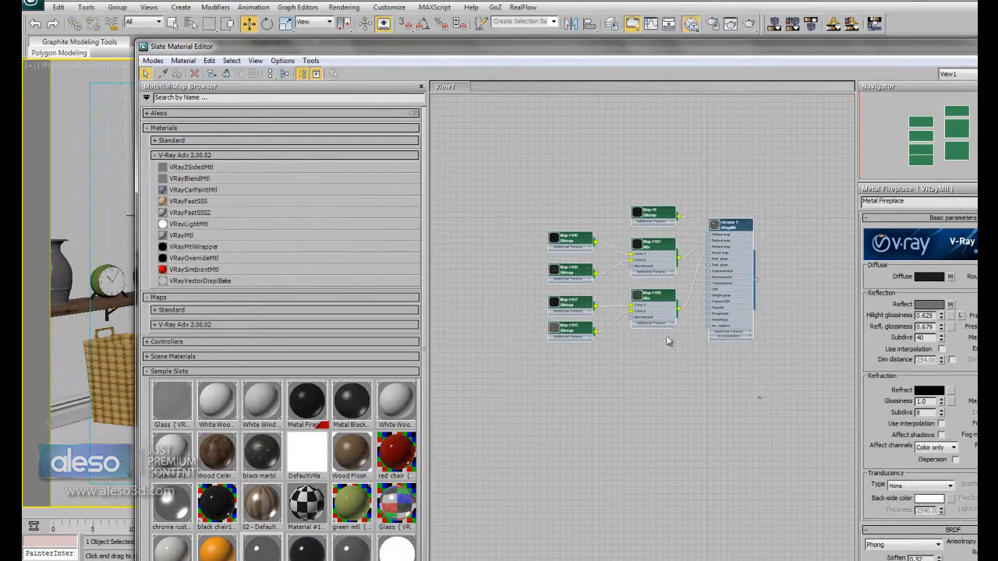
{"action": "left_click", "coordinate": [164, 74]}
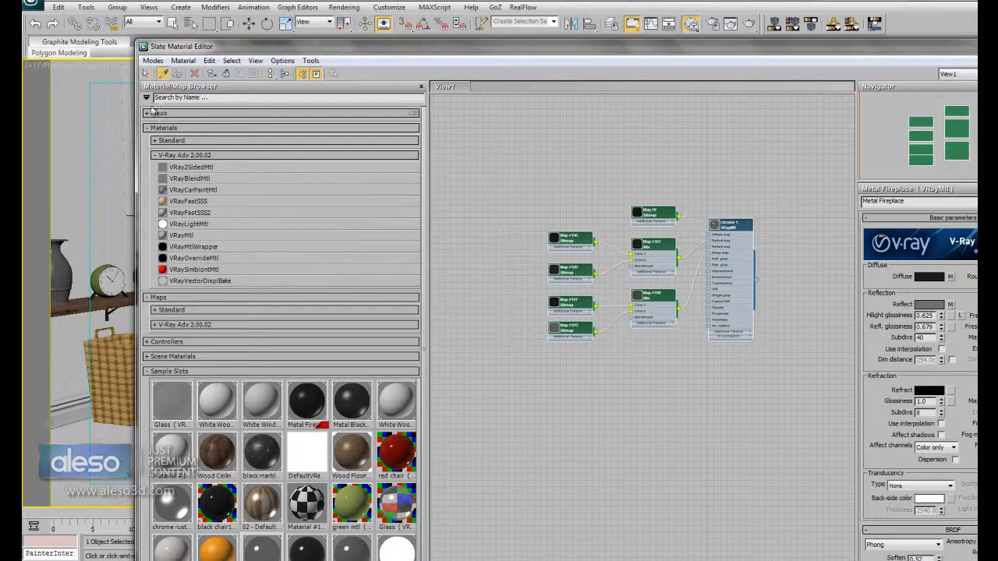
{"action": "left_click", "coordinate": [56, 261]}
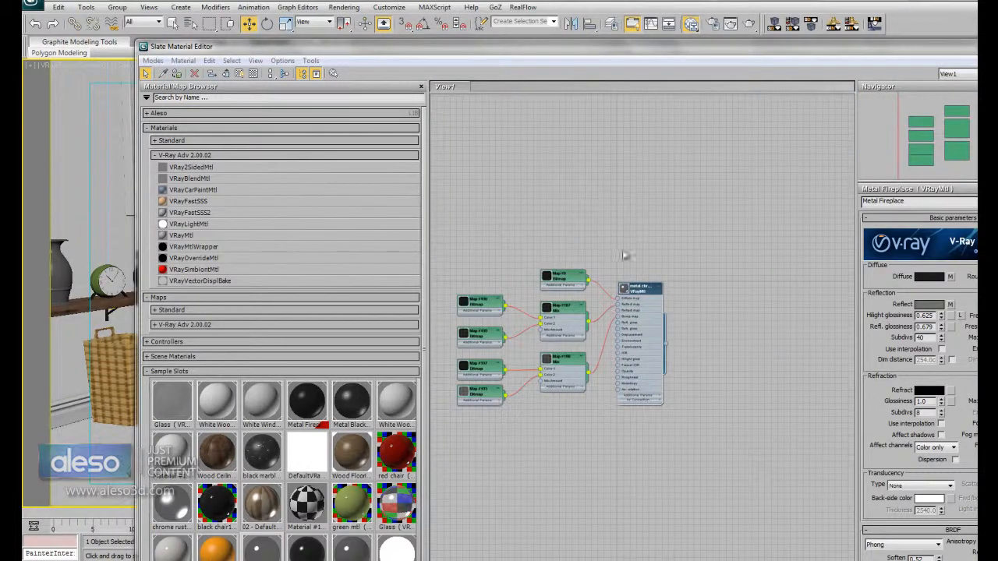
Separate the overlapping metal chrome and chrome 1 nodes from the Metal Fireplace material node.
{"action": "scroll", "coordinate": [689, 304], "scroll_direction": "up", "scroll_amount": 5}
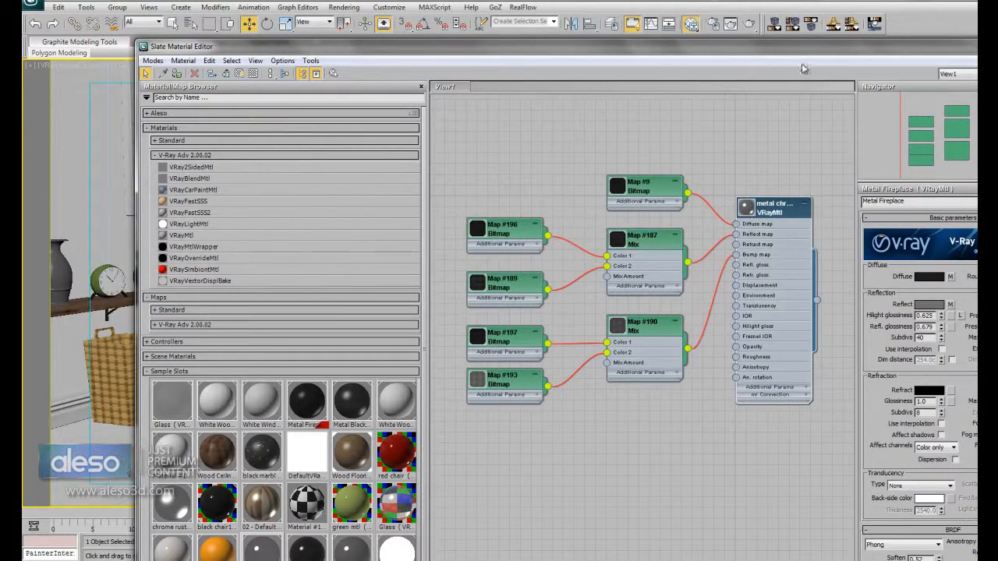
{"action": "left_click_drag", "start_coordinate": [761, 224], "coordinate": [689, 427], "text": "shift"}
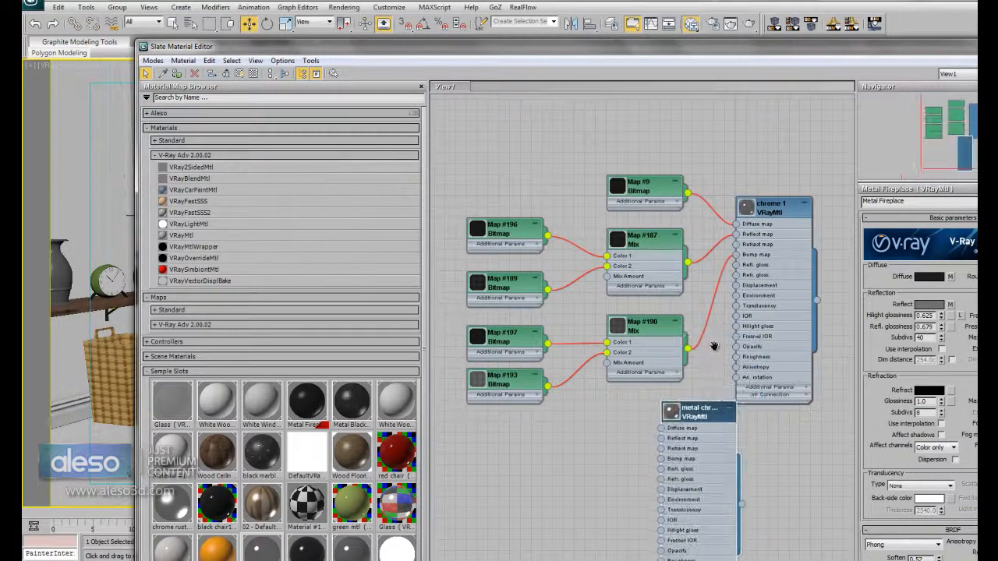
{"action": "middle_click_drag", "start_coordinate": [713, 345], "coordinate": [635, 208]}
{"action": "middle_click_drag", "start_coordinate": [705, 168], "coordinate": [693, 231]}
{"action": "left_click_drag", "start_coordinate": [667, 135], "coordinate": [486, 290]}
{"action": "scroll", "coordinate": [710, 227], "scroll_direction": "down", "scroll_amount": 3}
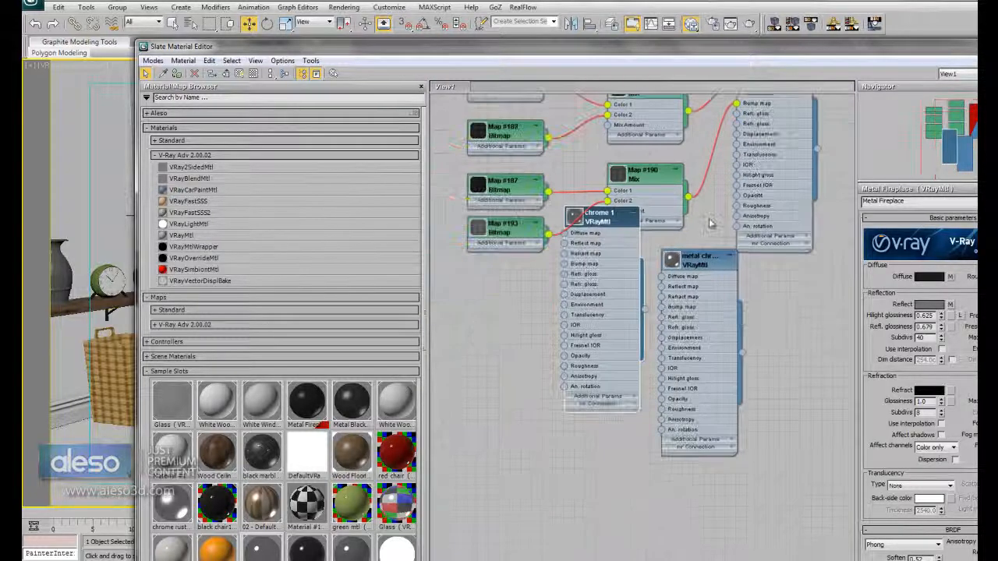
{"action": "scroll", "coordinate": [710, 227], "scroll_direction": "down", "scroll_amount": 2}
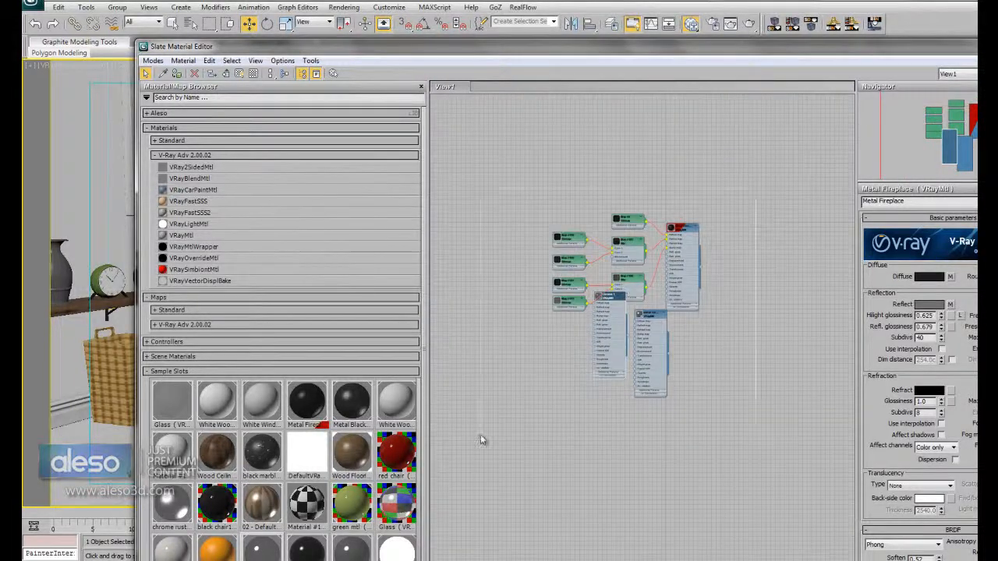
Clear the node view by deleting the Metal Fireplace, chrome 1 and metal chrome materials with all their maps.
{"action": "middle_click_drag", "start_coordinate": [736, 358], "coordinate": [605, 232]}
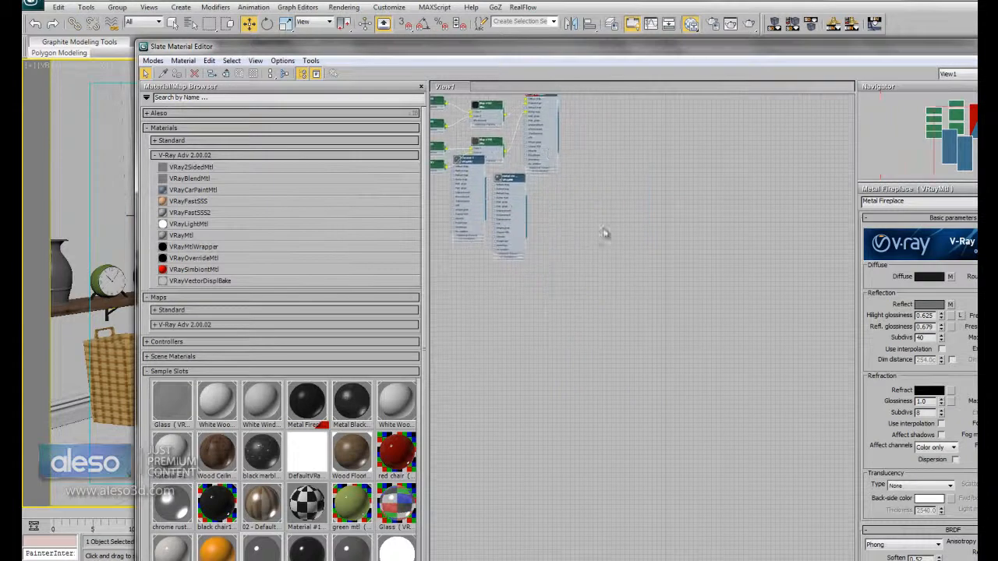
{"action": "left_click", "coordinate": [162, 74]}
{"action": "left_click", "coordinate": [59, 270]}
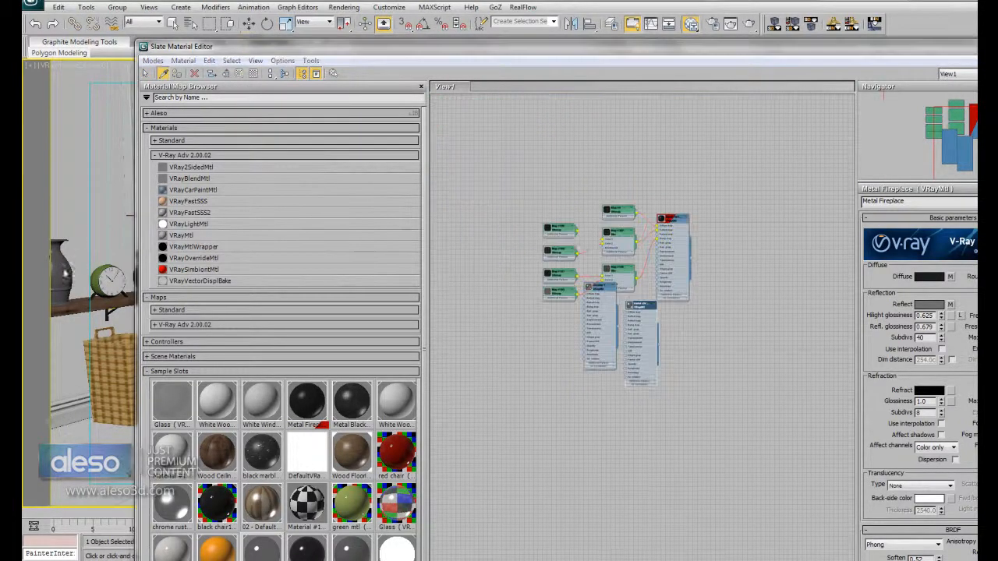
{"action": "scroll", "coordinate": [719, 299], "scroll_direction": "up", "scroll_amount": 3}
{"action": "scroll", "coordinate": [710, 287], "scroll_direction": "down", "scroll_amount": 4}
{"action": "left_click_drag", "start_coordinate": [710, 254], "coordinate": [492, 431]}
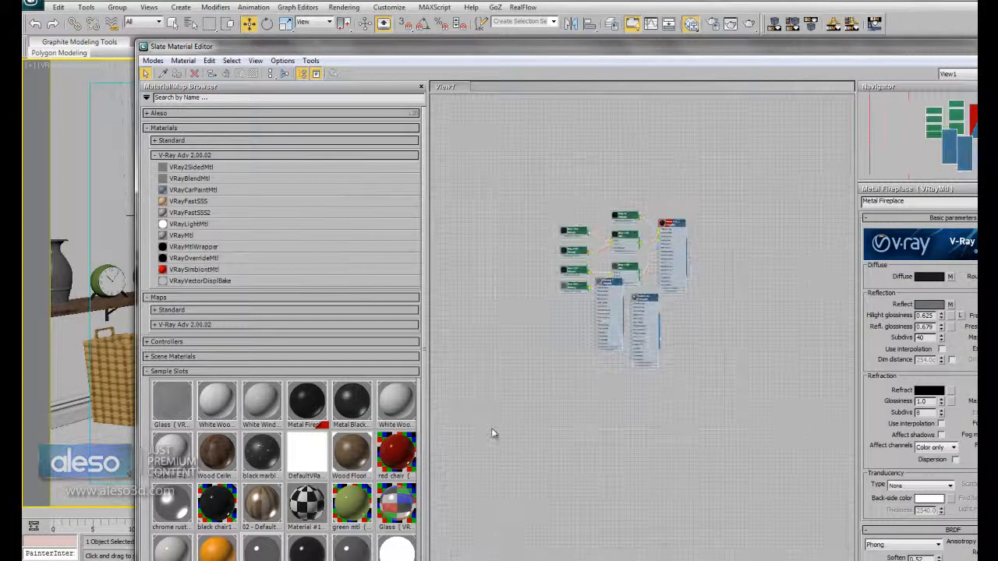
{"action": "key", "text": "Delete"}
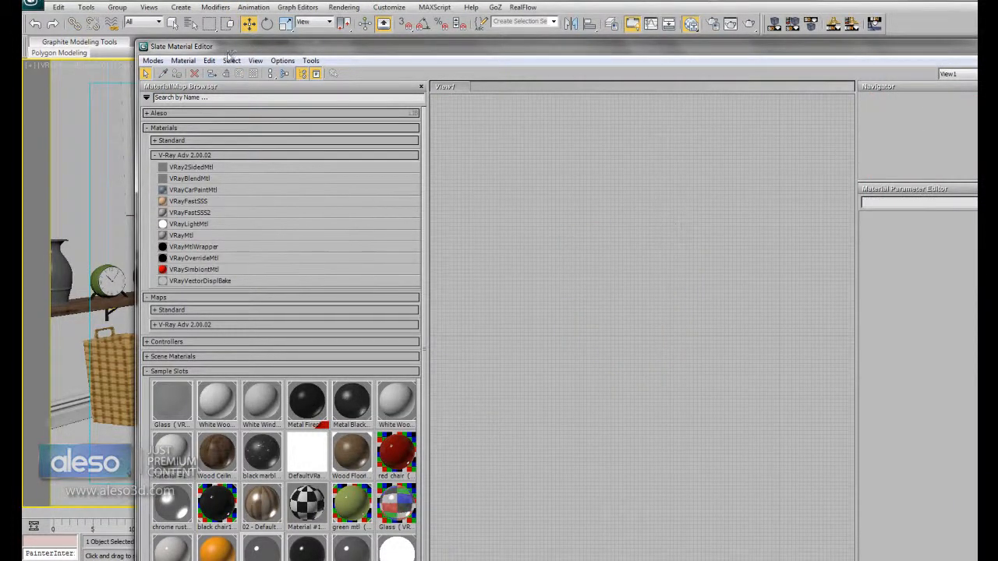
Load the grey vase's metal chrome material into the empty node view and open its basic parameters to examine them.
{"action": "double_click", "coordinate": [407, 283]}
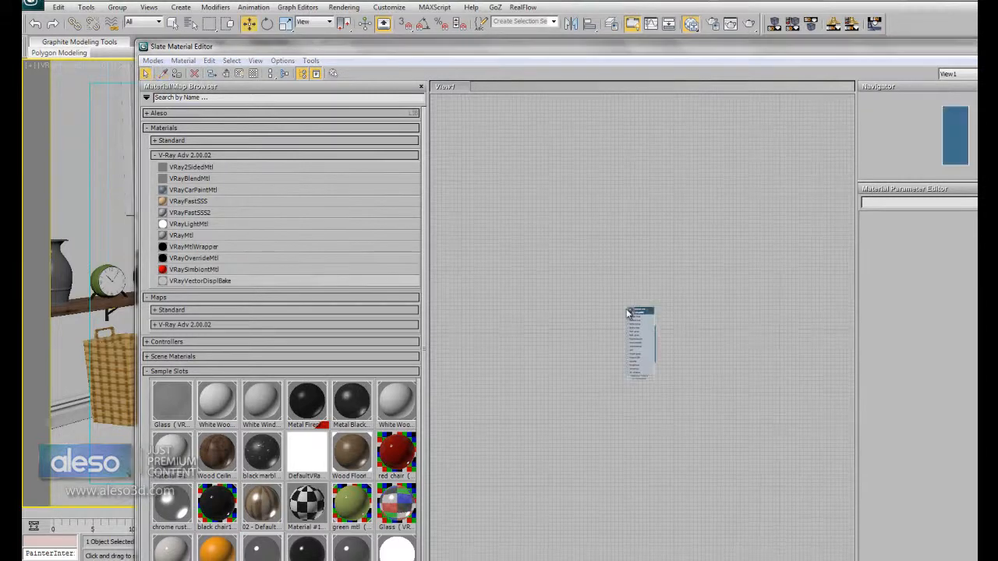
{"action": "middle_click_drag", "start_coordinate": [728, 351], "coordinate": [668, 307]}
{"action": "scroll", "coordinate": [661, 322], "scroll_direction": "up", "scroll_amount": 3}
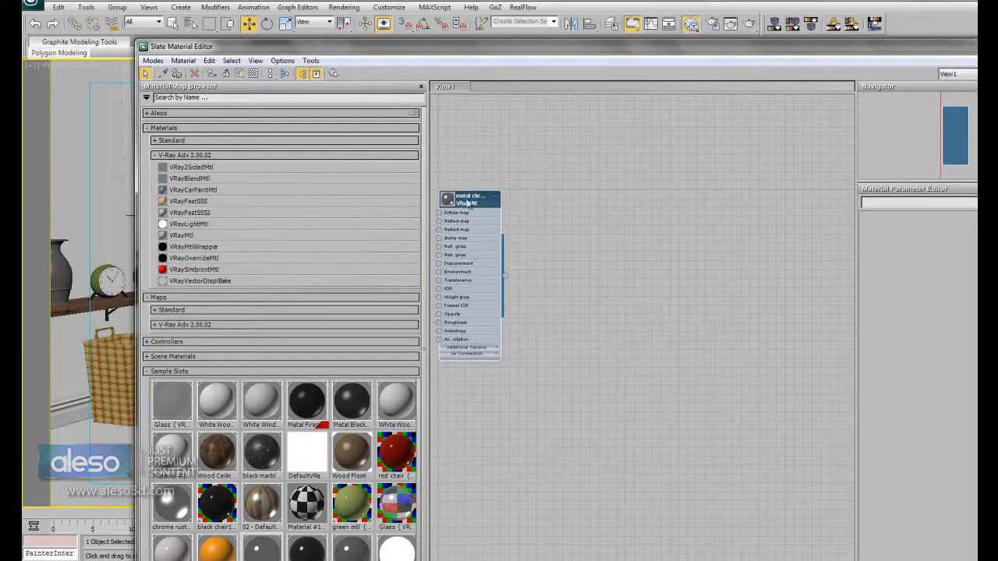
{"action": "double_click", "coordinate": [468, 202]}
{"action": "left_click_drag", "start_coordinate": [775, 54], "coordinate": [497, 45]}
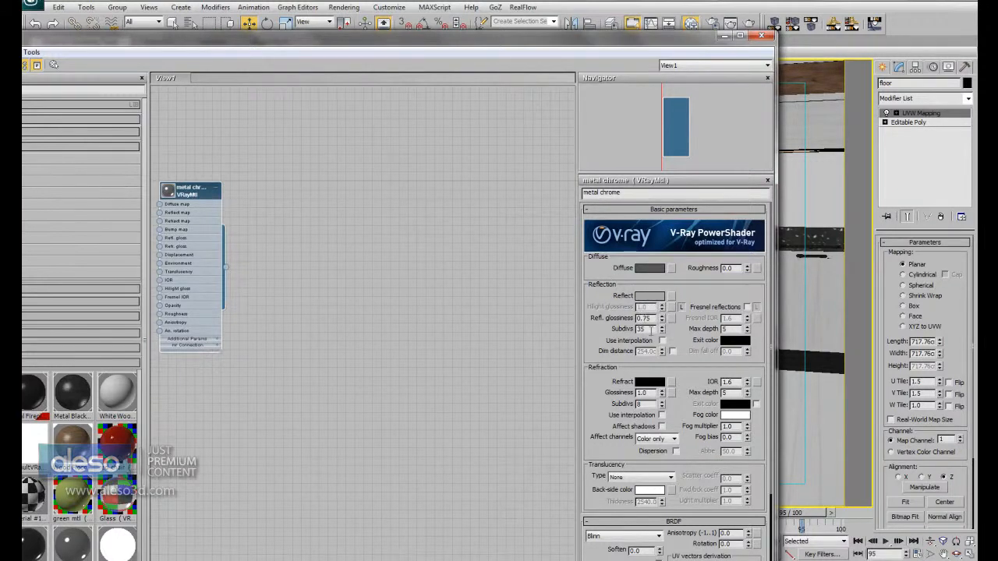
Move the material editor clear of the shelf and switch to the rendered kitchen image to examine the metal vase.
{"action": "middle_click_drag", "start_coordinate": [310, 332], "coordinate": [435, 332]}
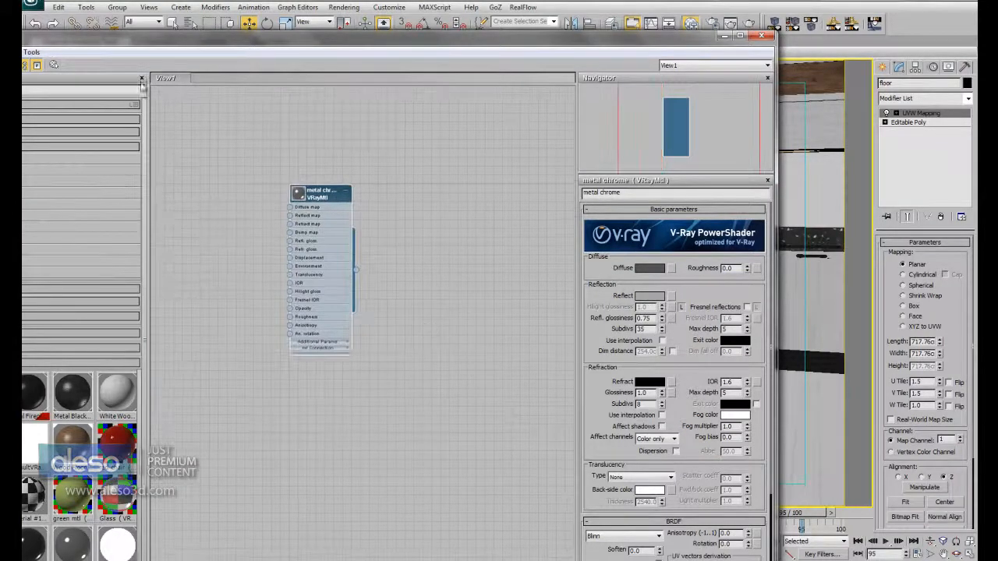
{"action": "left_click_drag", "start_coordinate": [173, 44], "coordinate": [556, 65]}
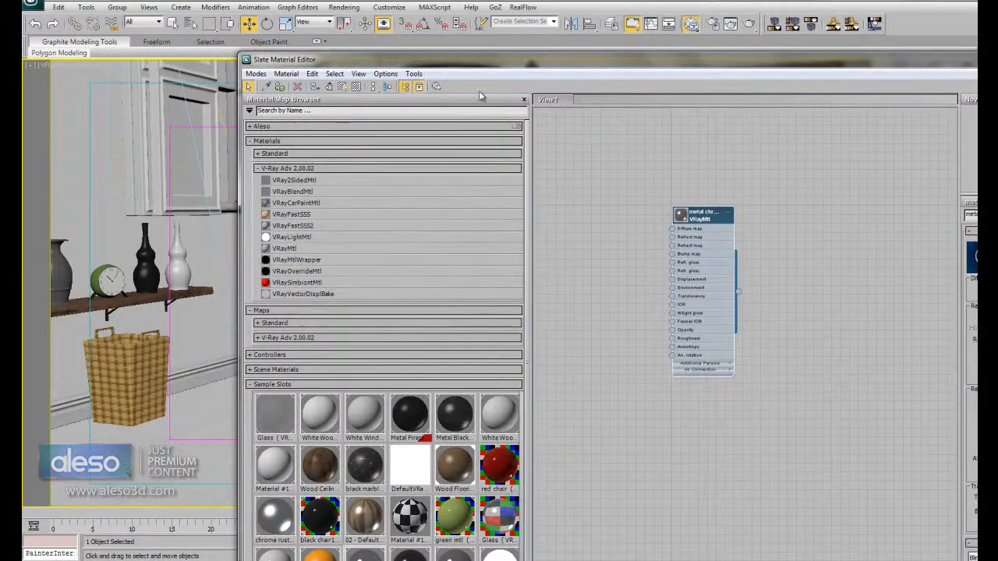
{"action": "left_click_drag", "start_coordinate": [709, 66], "coordinate": [506, 104]}
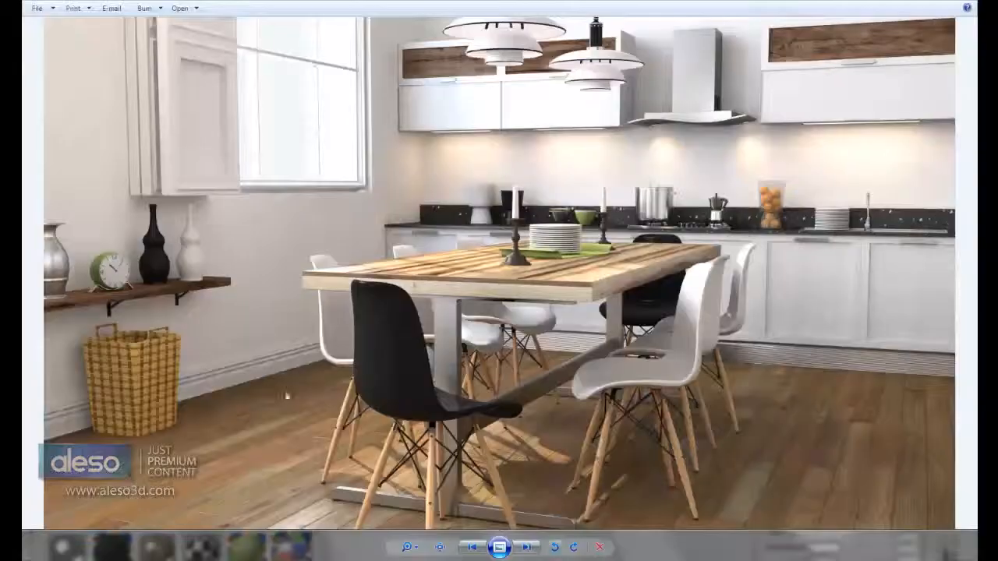